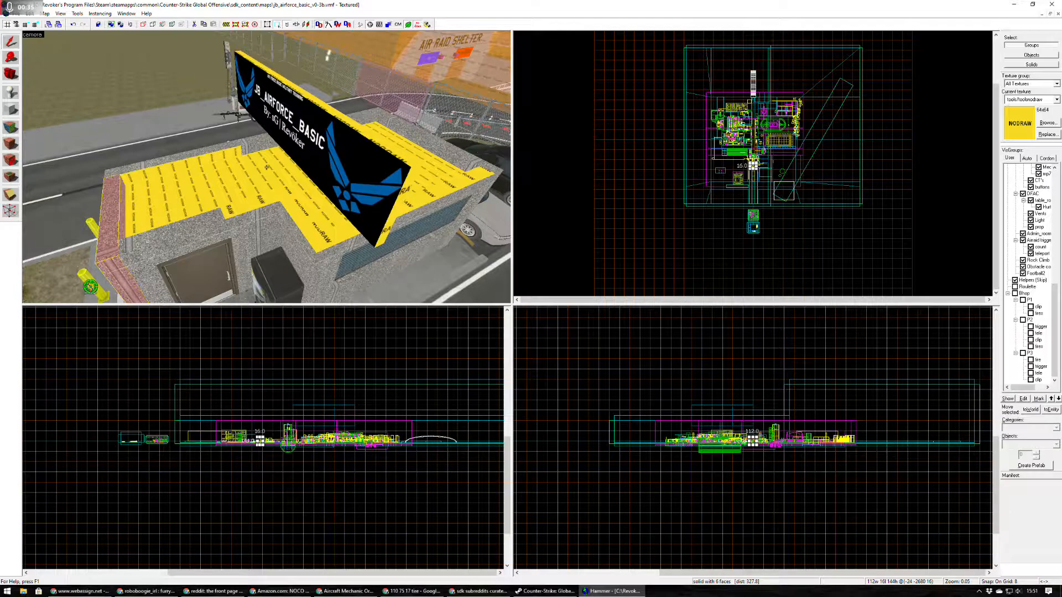
# Apply the hr_pebbledash_001 texture to the nodraw inner face of the roadside parapet on the roof beneath the JB_AIRFORCE_BASIC sign.
pyautogui.press('w')
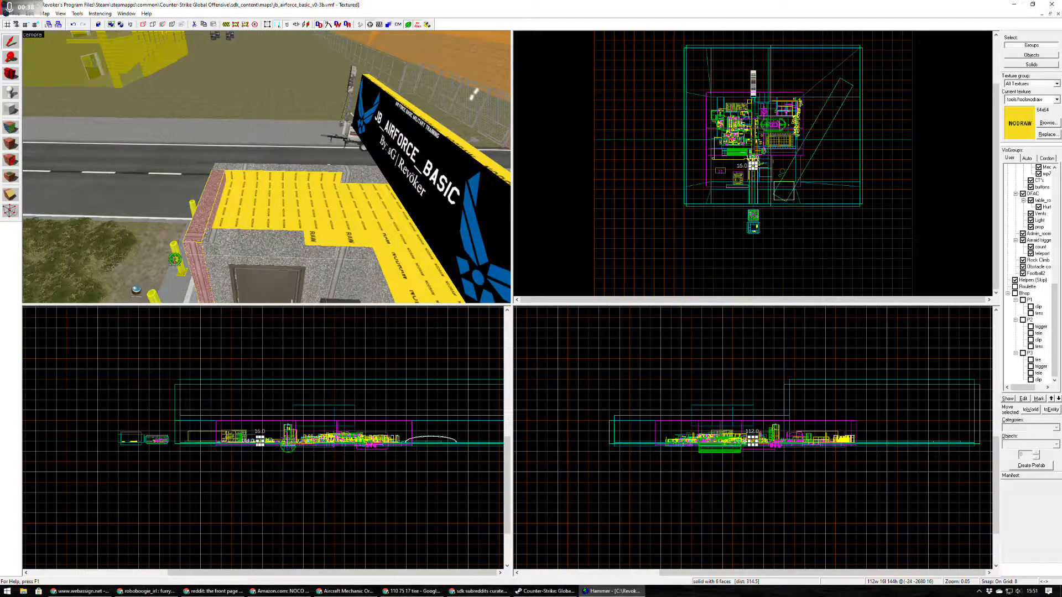
pyautogui.press('z')
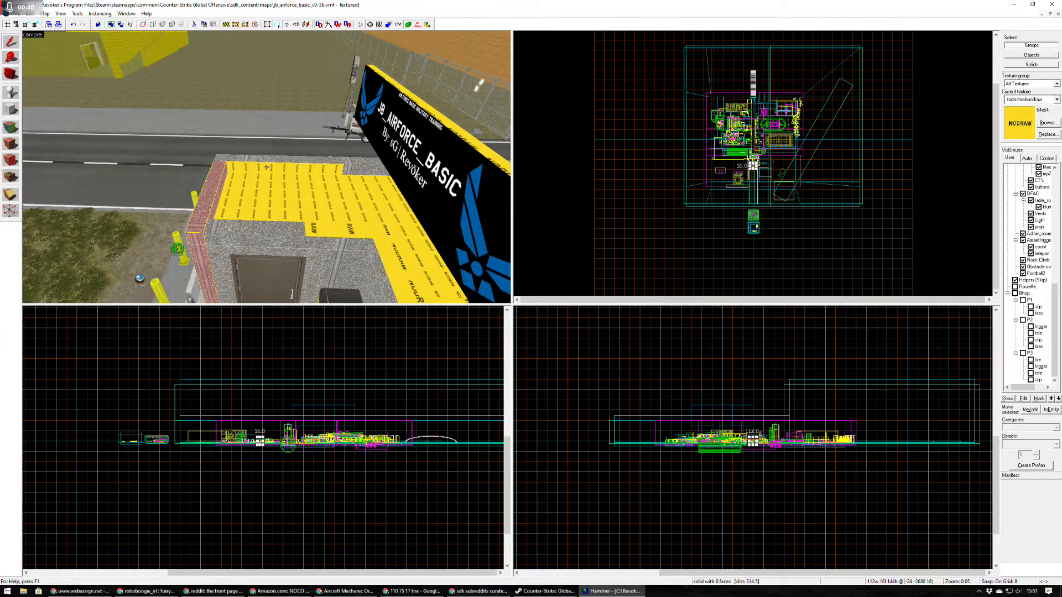
pyautogui.click(267, 167)
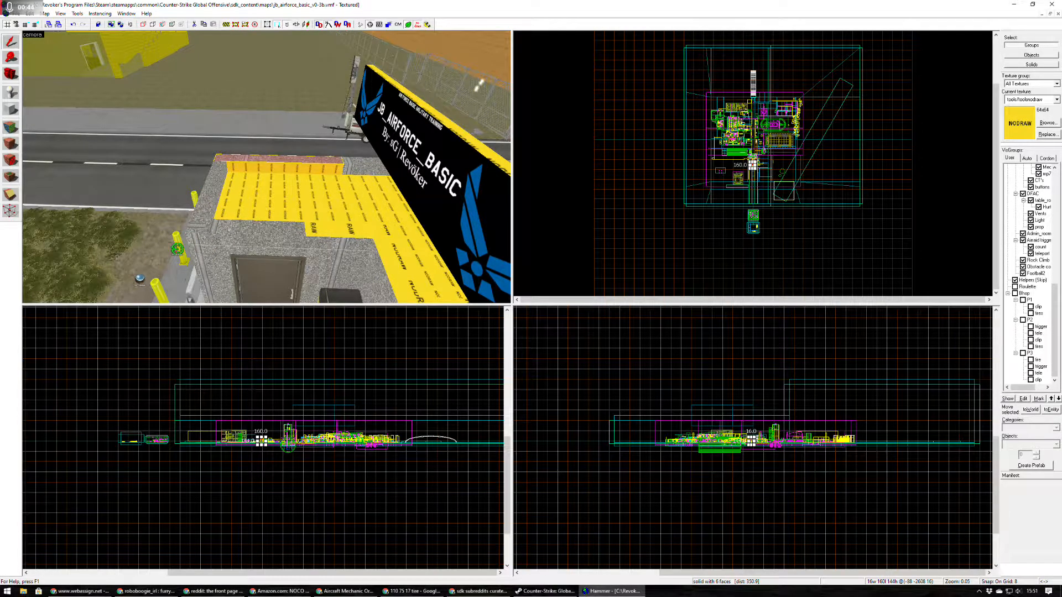
pyautogui.click(206, 200)
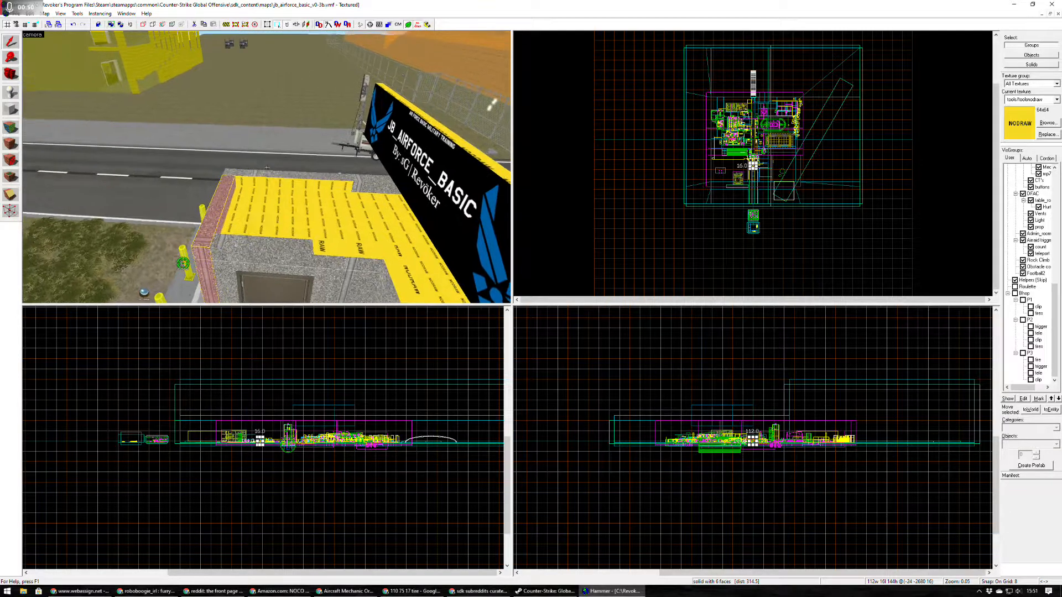
pyautogui.press('w')
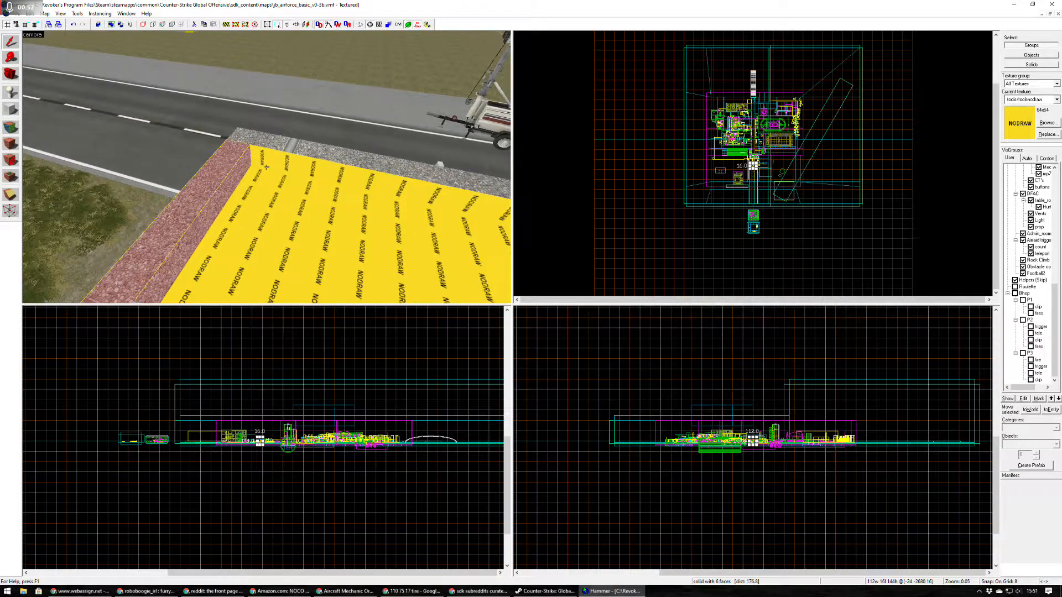
pyautogui.hotkey('shift', 'a')
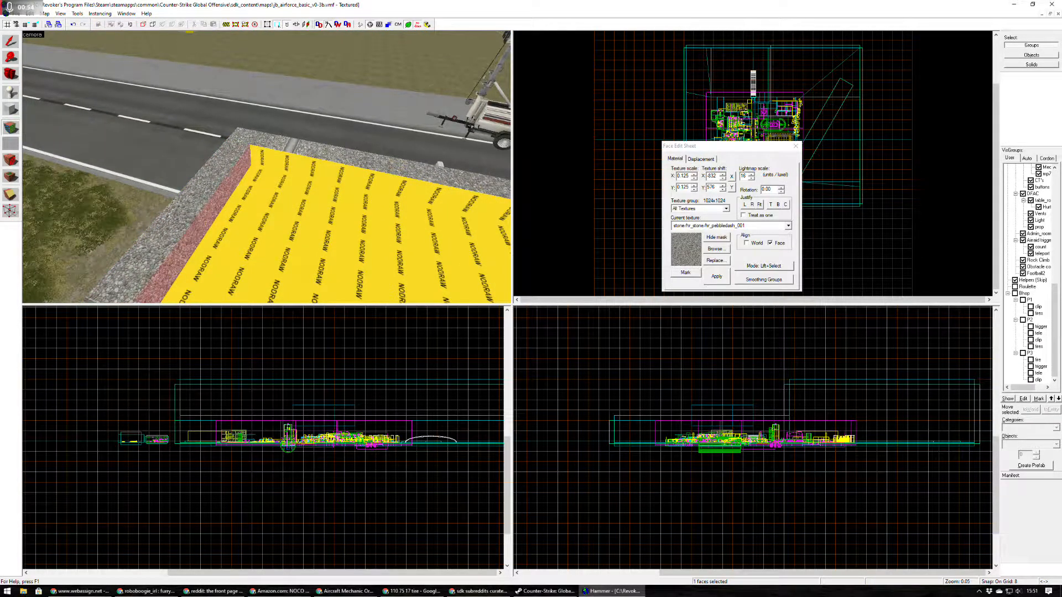
pyautogui.click(187, 210)
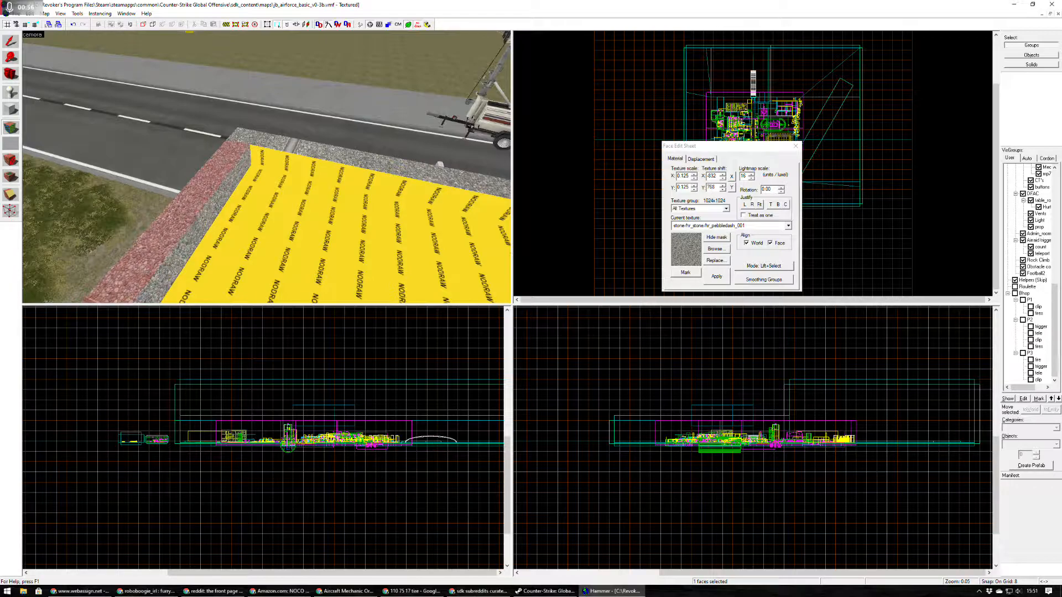
pyautogui.click(206, 221)
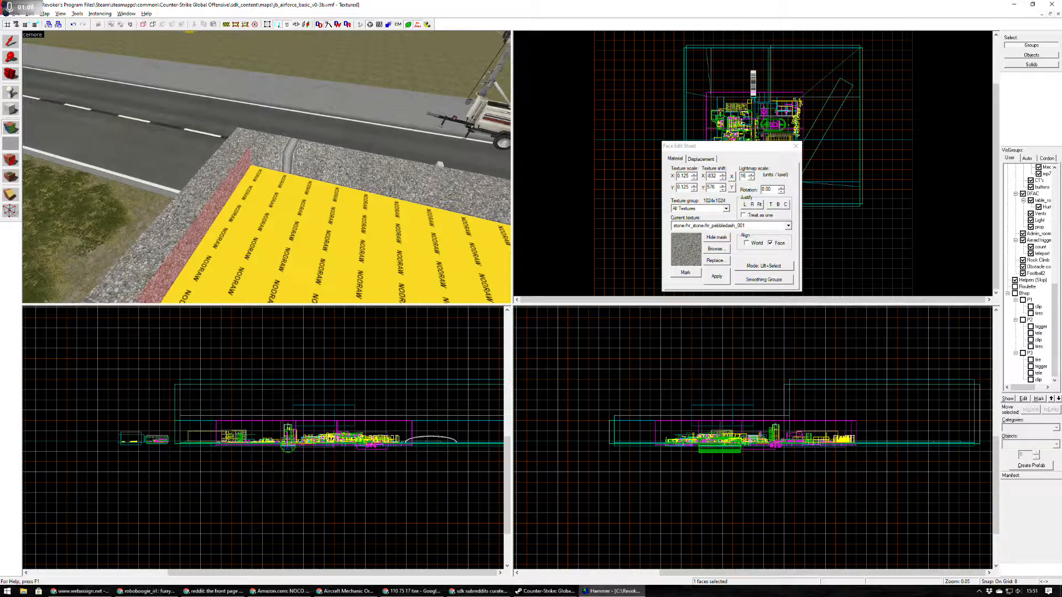
# Cover the flat nodraw roof face inside the parapet with the hr_pebbledash_001 texture.
pyautogui.press('z')
pyautogui.press('s')
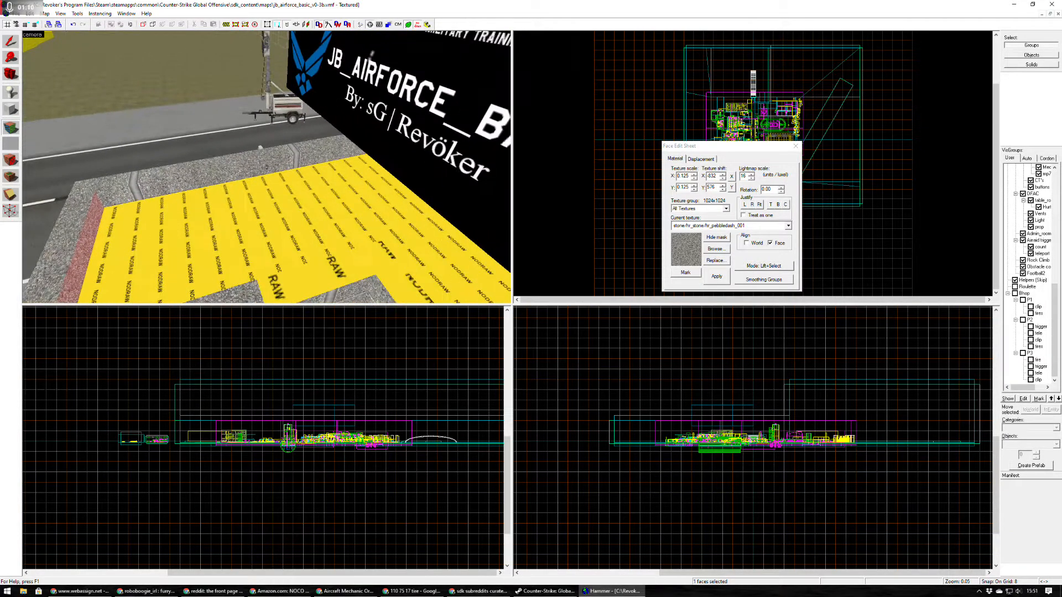
pyautogui.press('s')
pyautogui.press('a')
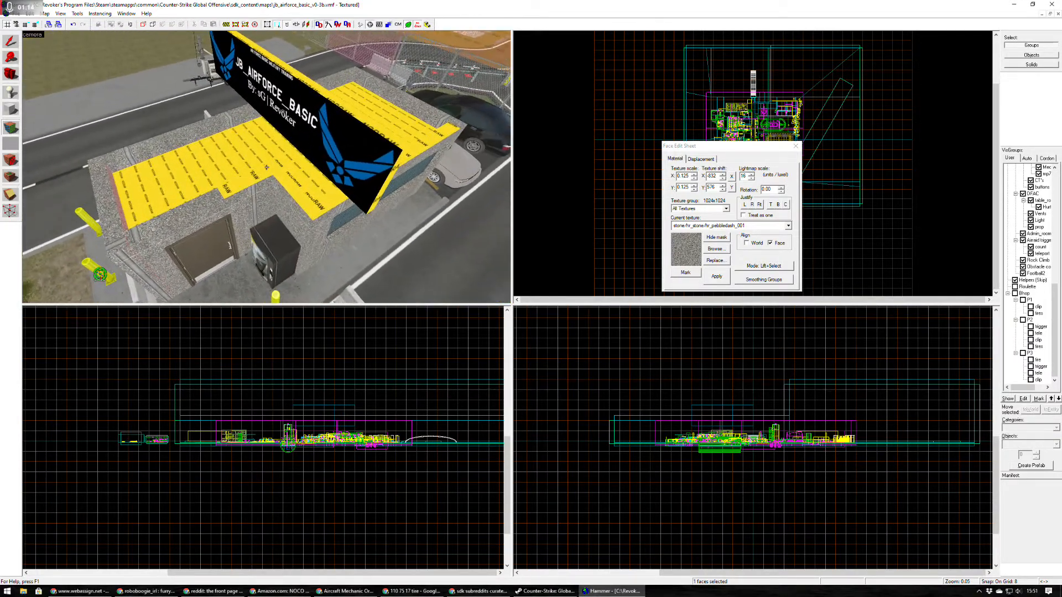
pyautogui.press('a')
pyautogui.press('w')
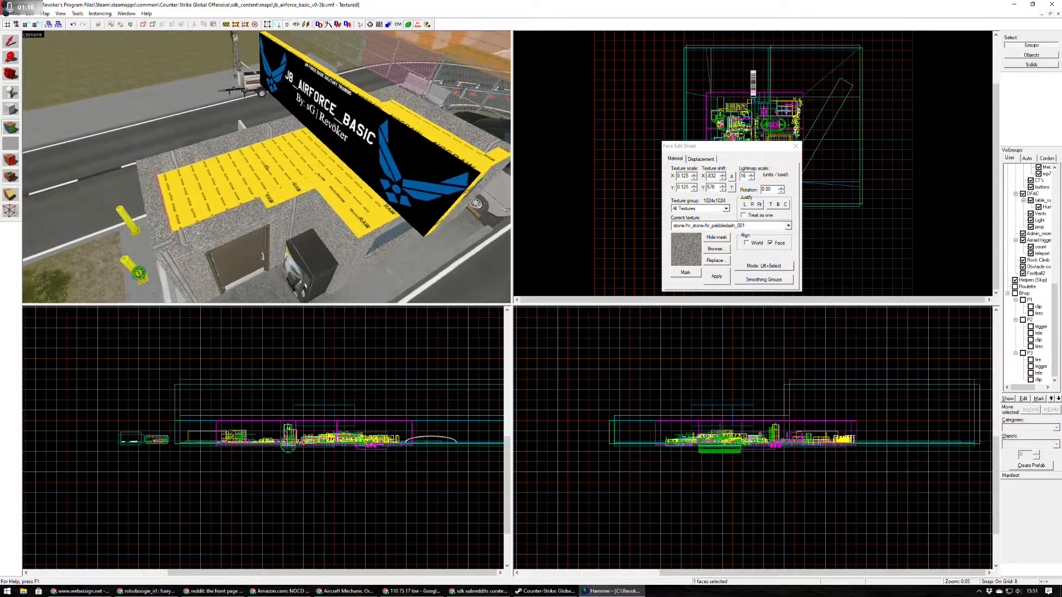
pyautogui.press('w')
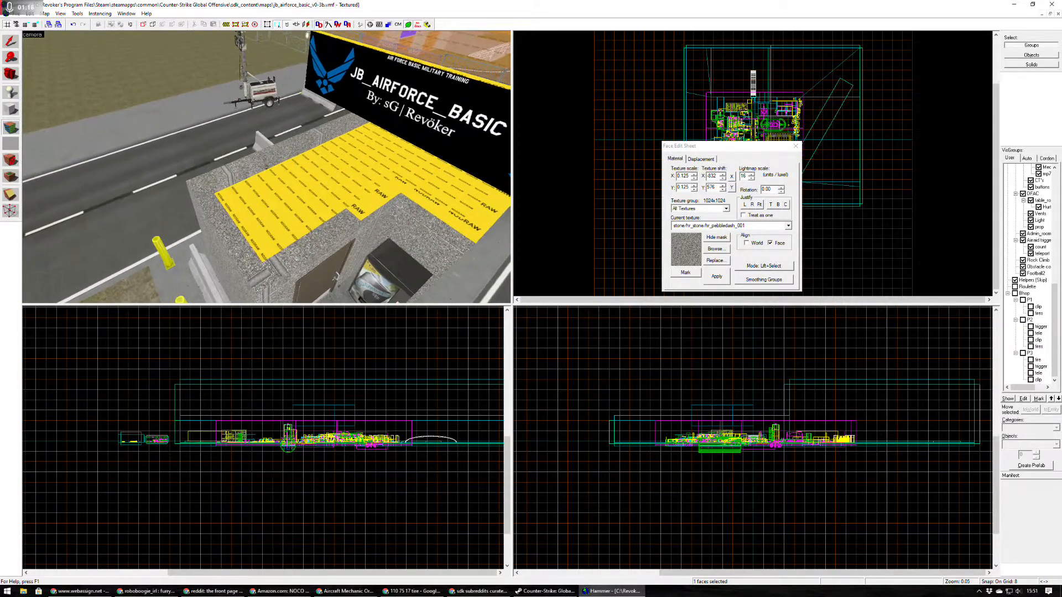
pyautogui.click(266, 165)
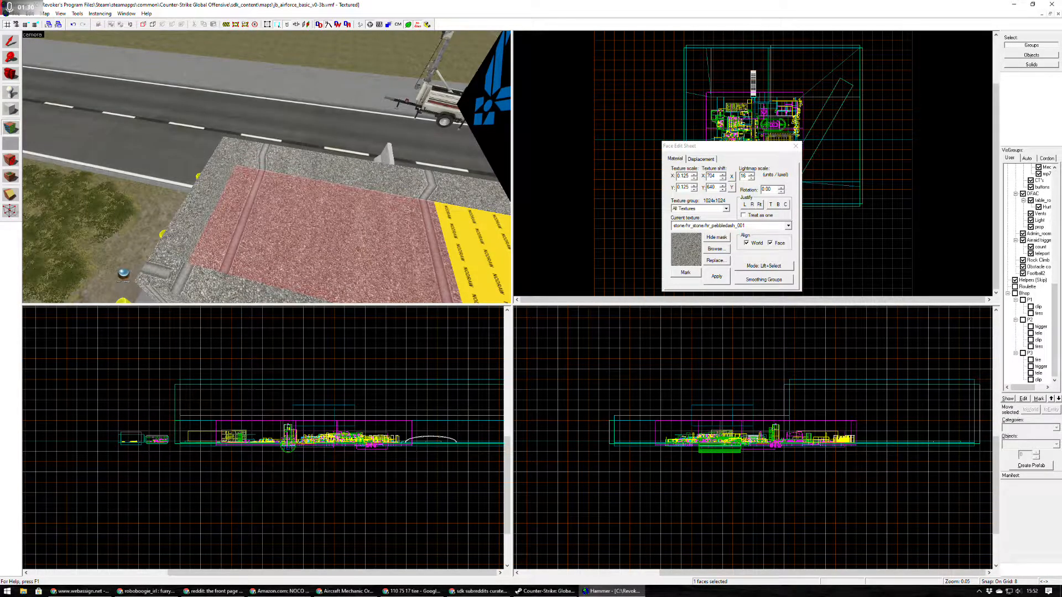
# Put the tools/toolsnodraw texture back on the flat roof face and return to the Selection tool.
pyautogui.click(476, 252)
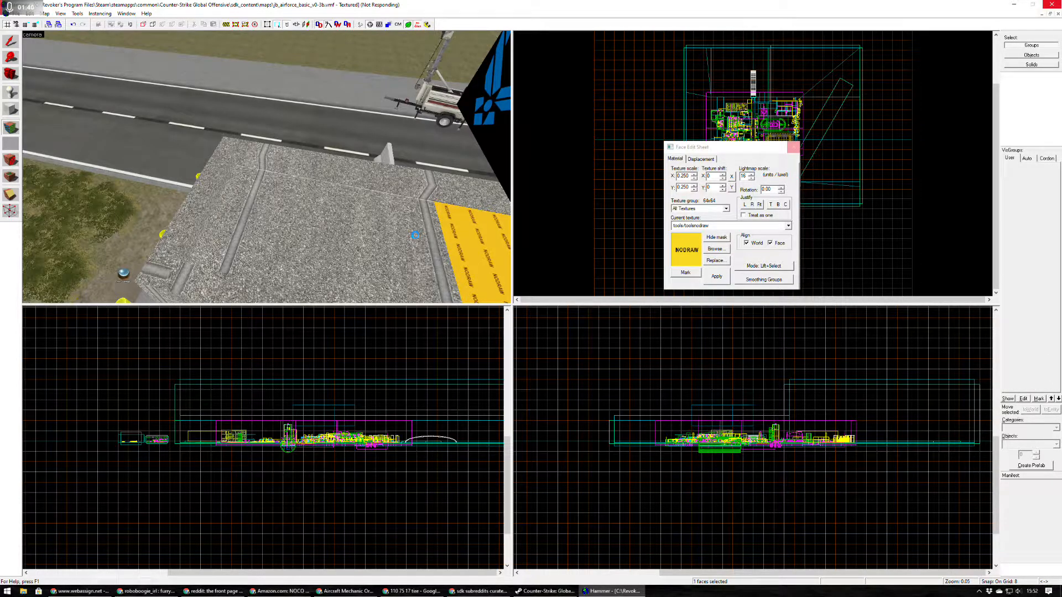
pyautogui.press('z')
pyautogui.press('s')
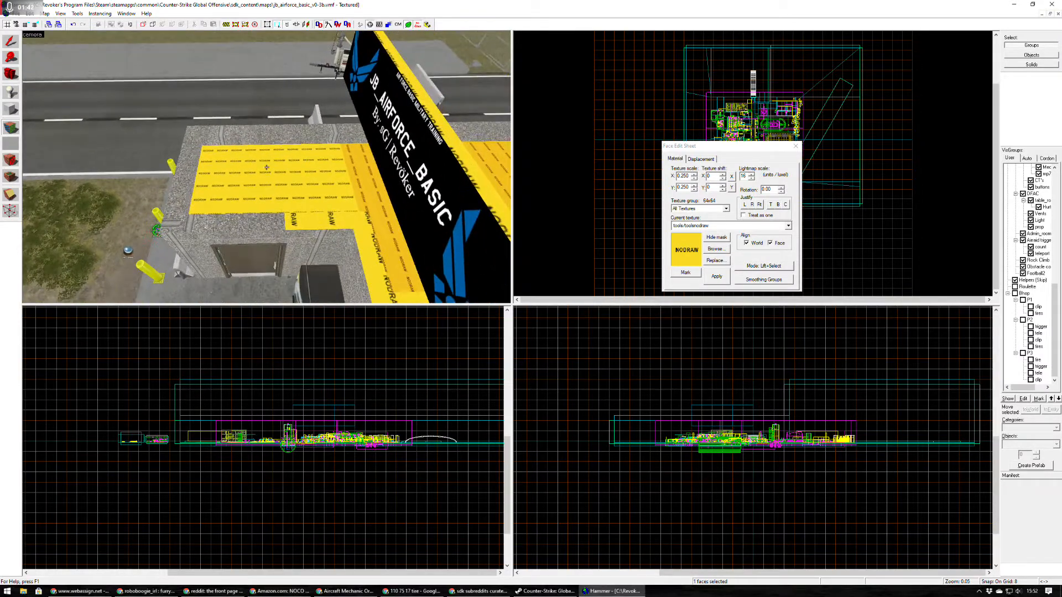
pyautogui.hotkey('shift', 's')
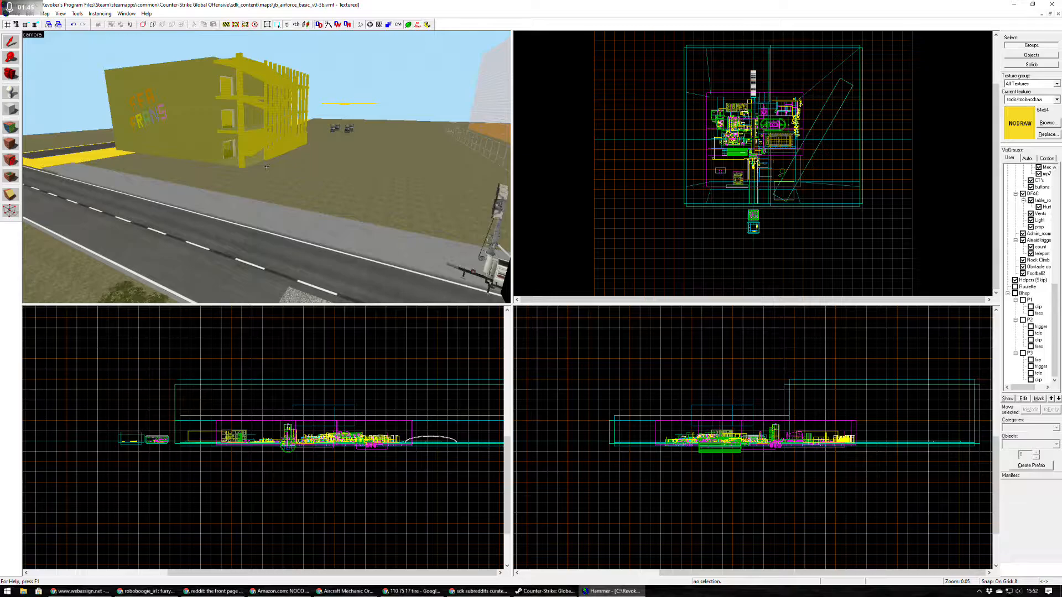
# Select the three-storey building instance across the road and look over the surrounding map areas along the main road.
pyautogui.click(266, 167)
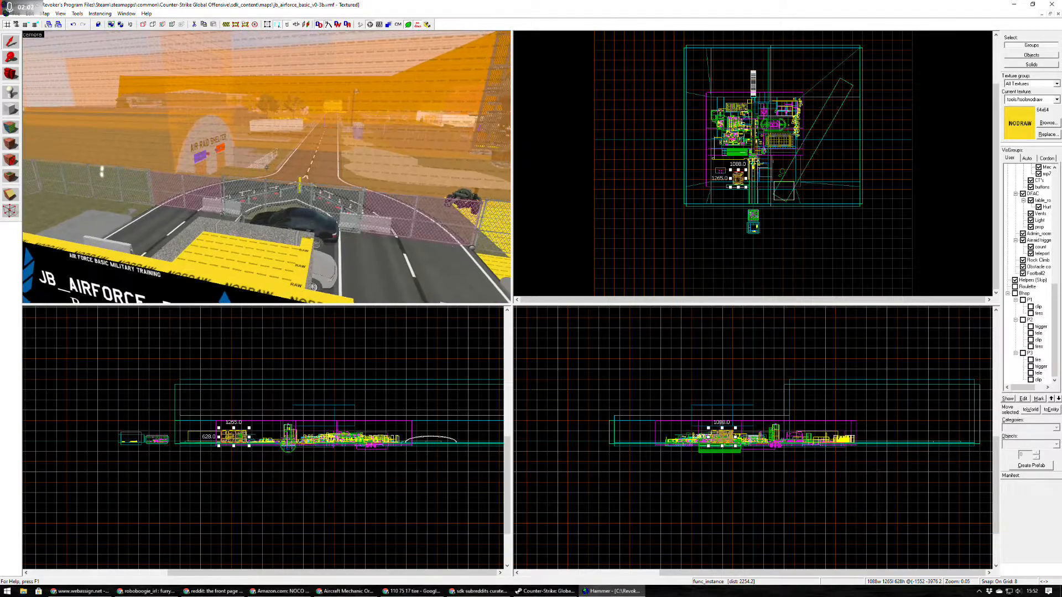
pyautogui.press('w')
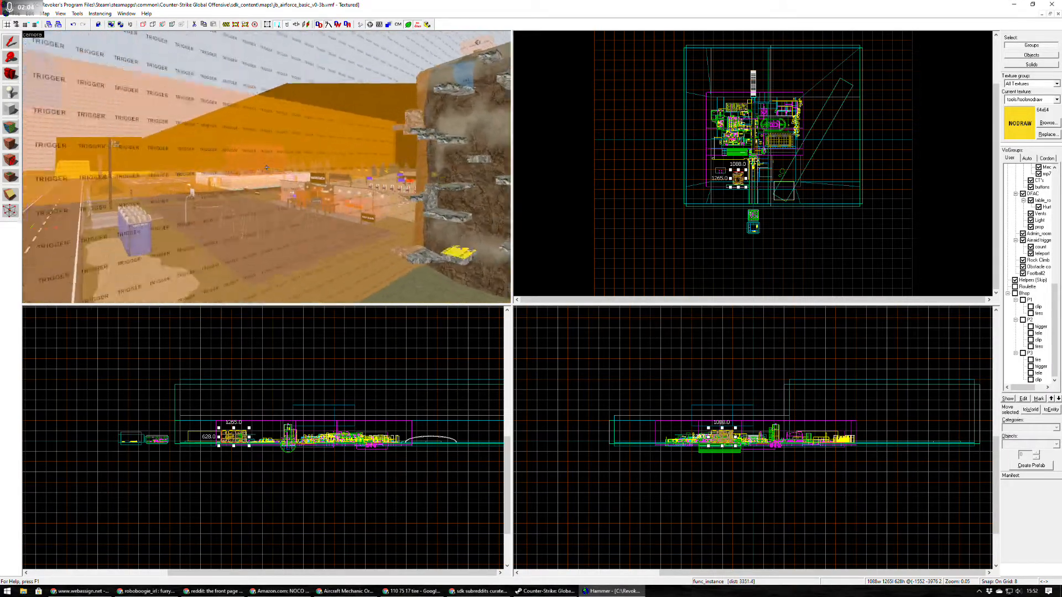
pyautogui.press('w')
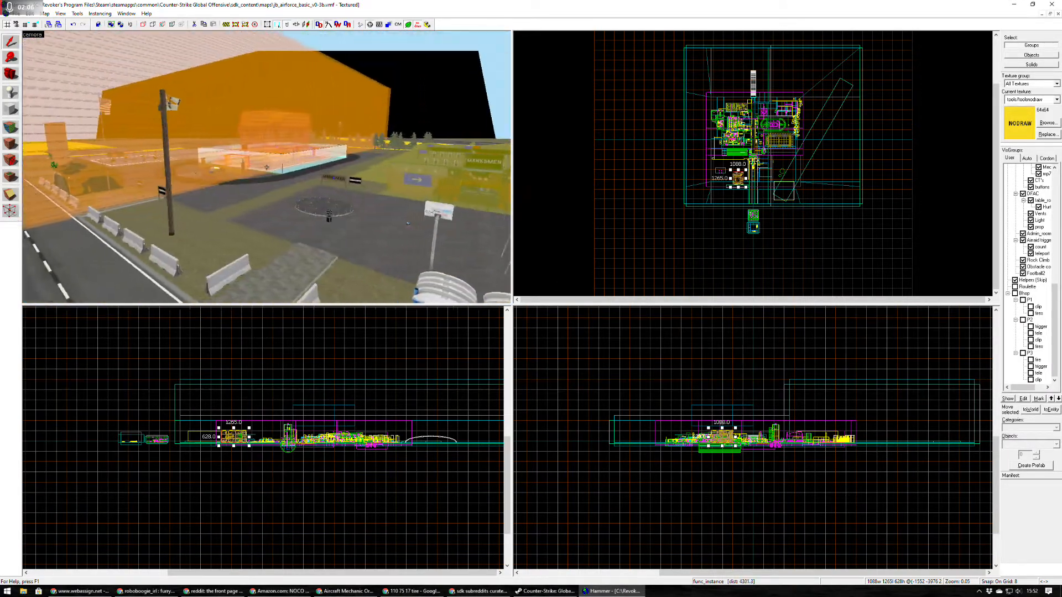
pyautogui.press('w')
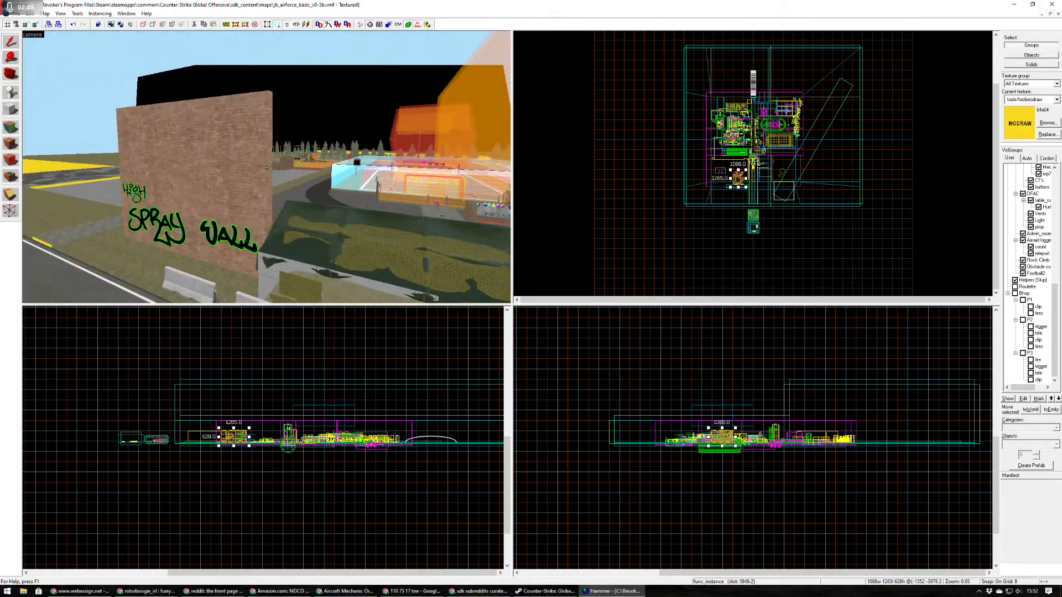
pyautogui.press('w')
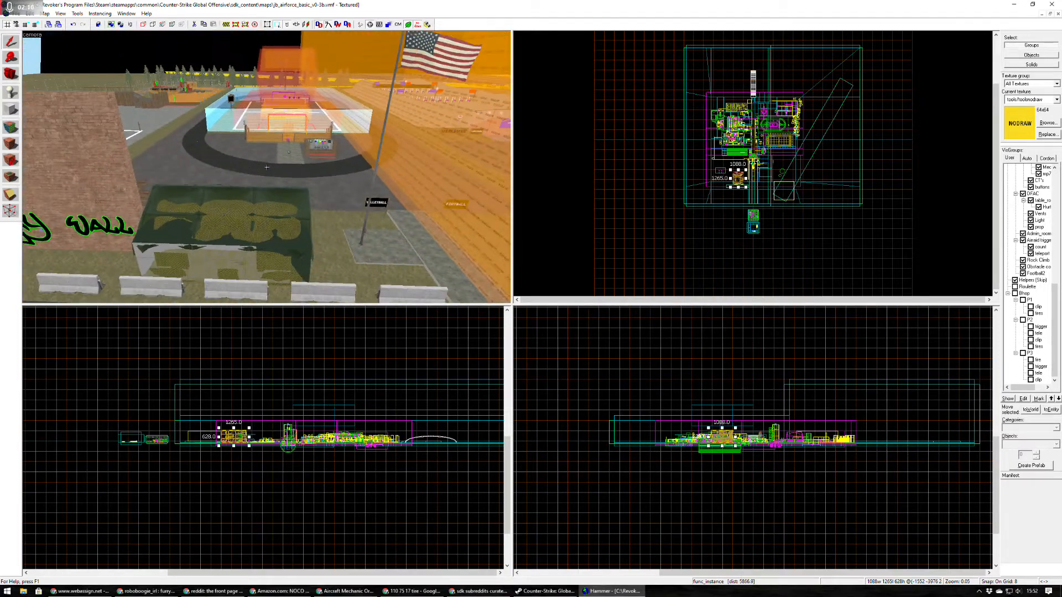
pyautogui.press('w')
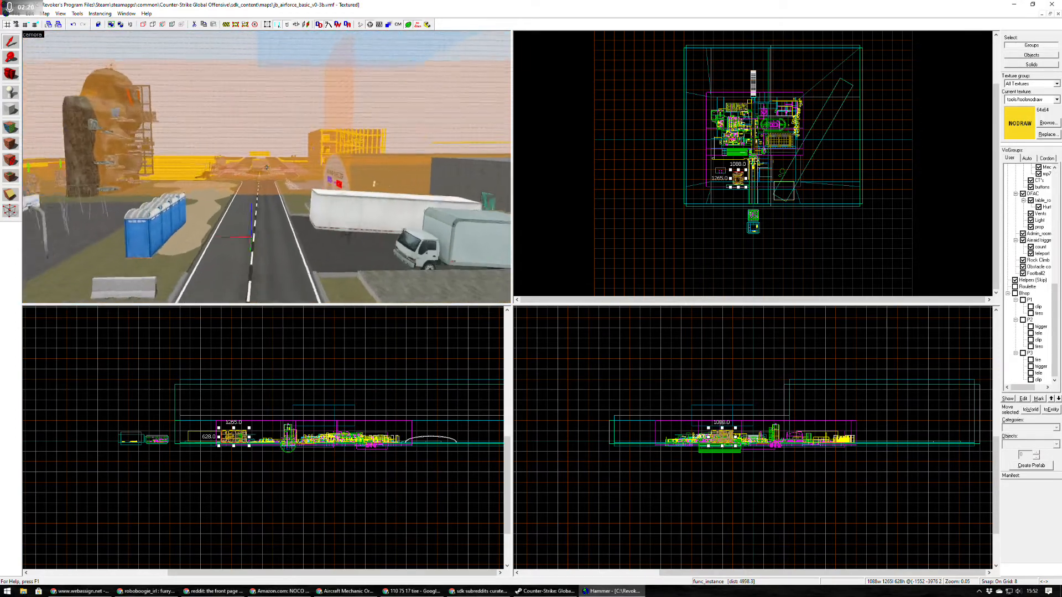
pyautogui.press('w')
# Set the 3D views' back clipping plane to 500 and both the model and detail render distances to 0.
pyautogui.click(100, 14)
pyautogui.moveTo(77, 13)
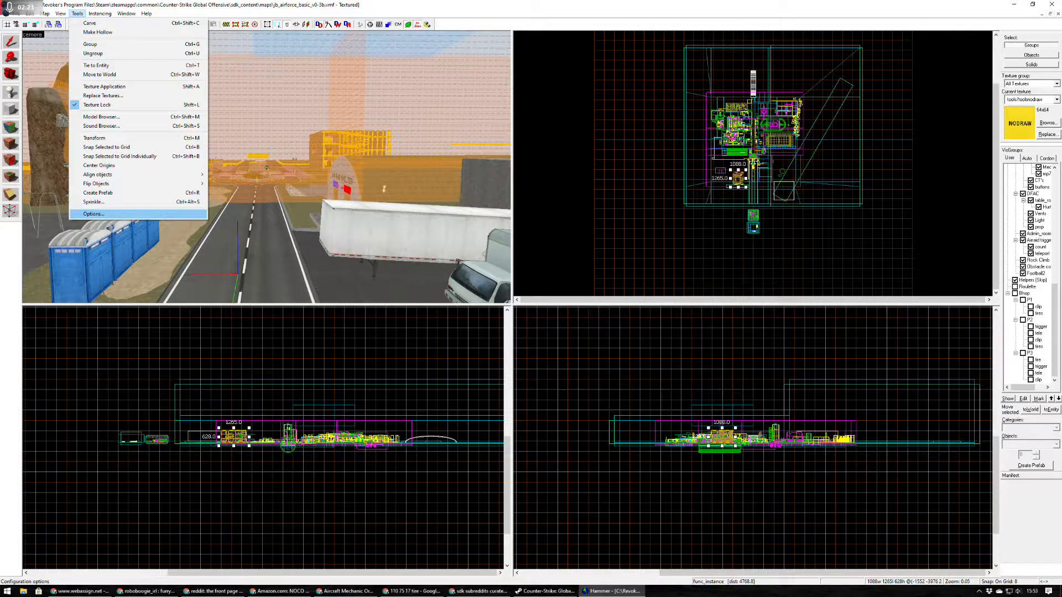
pyautogui.click(93, 213)
pyautogui.click(546, 196)
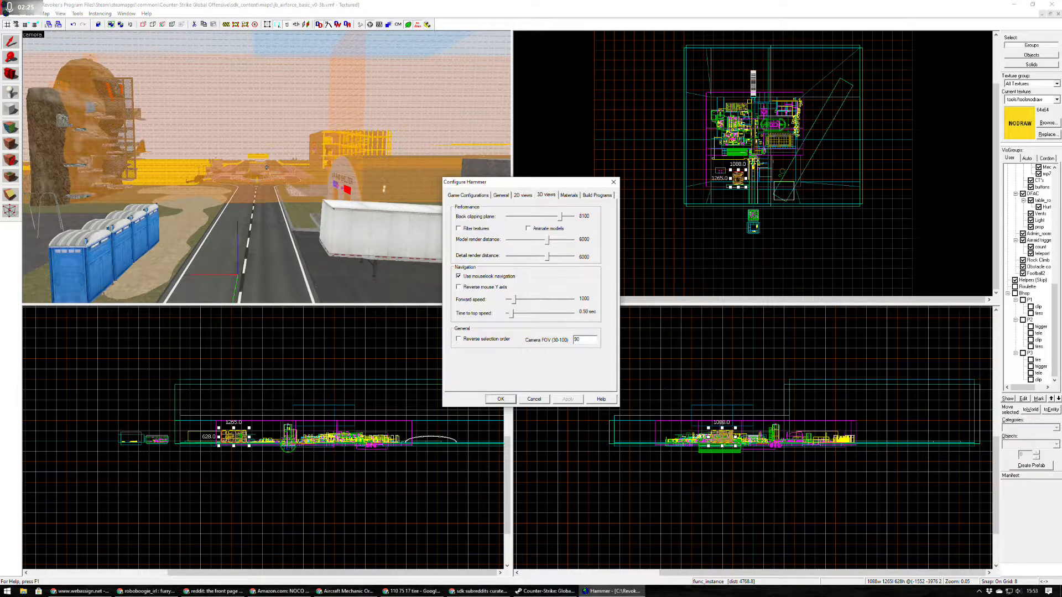
pyautogui.moveTo(548, 239); pyautogui.dragTo(514, 239)
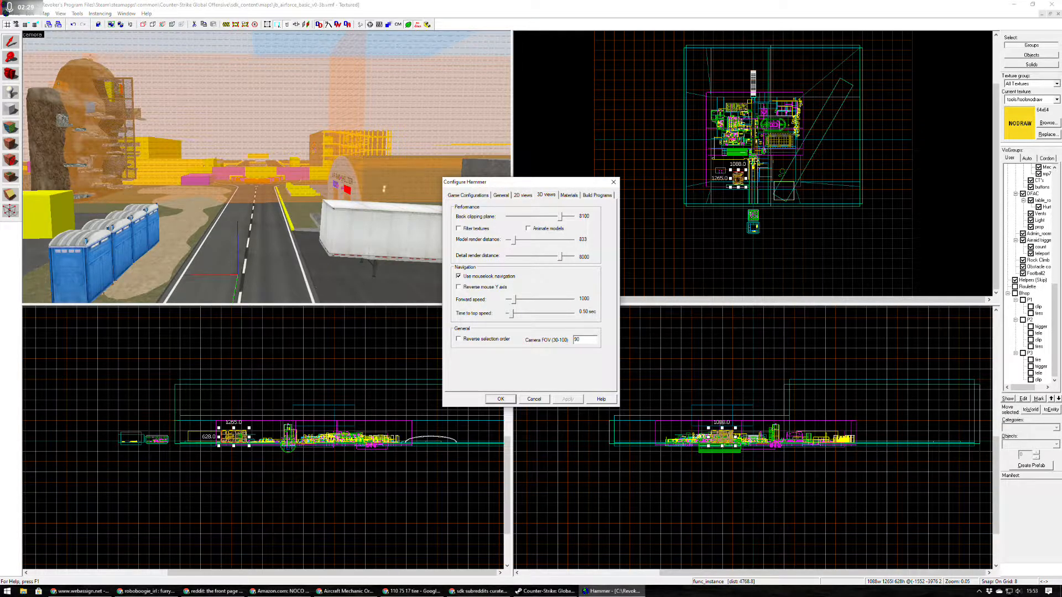
pyautogui.moveTo(559, 257); pyautogui.dragTo(507, 240)
pyautogui.moveTo(561, 216); pyautogui.dragTo(507, 216)
pyautogui.click(500, 399)
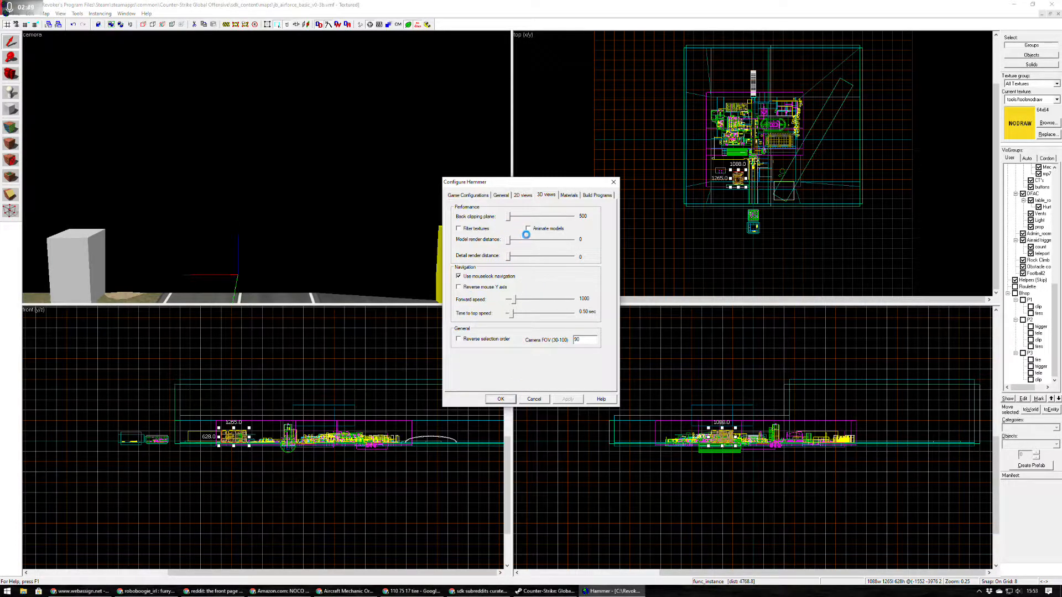
# Extend the hr_pebbledash_001 texture from the inner parapet face onto the adjoining nodraw section beside it on the sign building's roof.
pyautogui.press('z')
pyautogui.press('w')
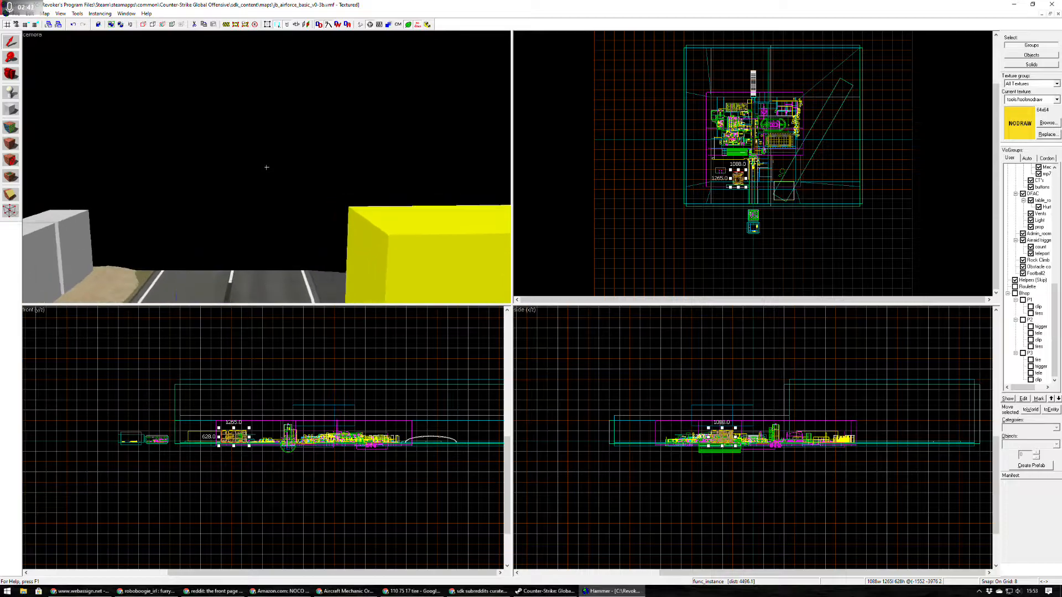
pyautogui.press('w')
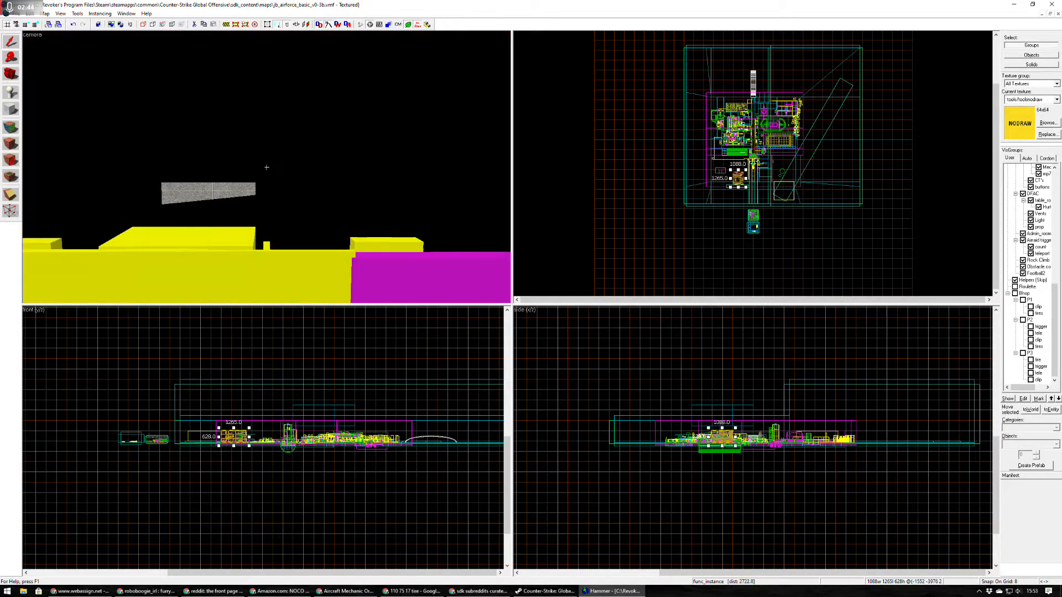
pyautogui.press('w')
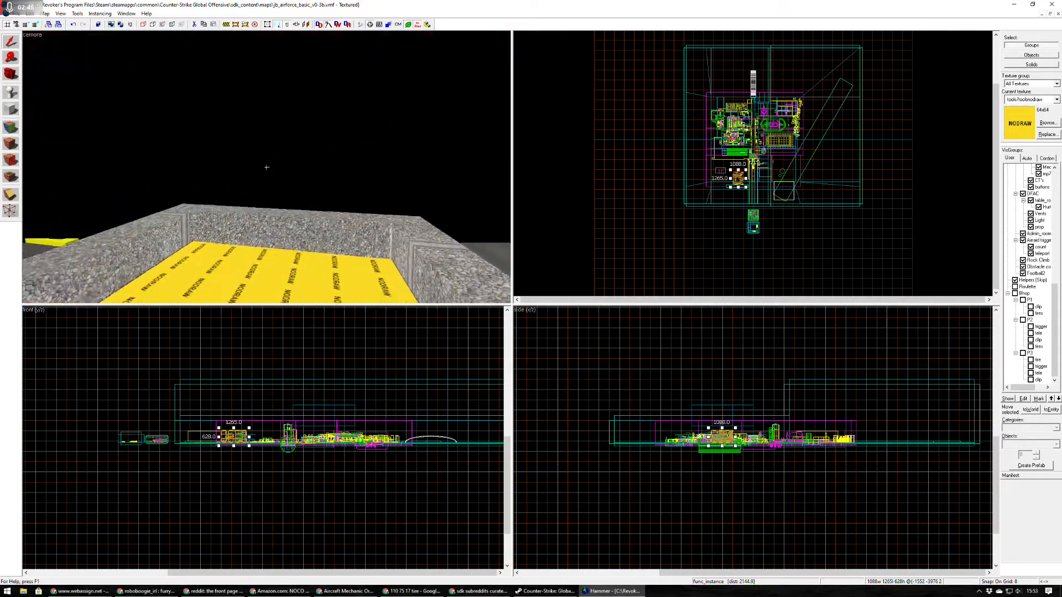
pyautogui.press('w')
pyautogui.hotkey('shift', 'a')
pyautogui.click(266, 167)
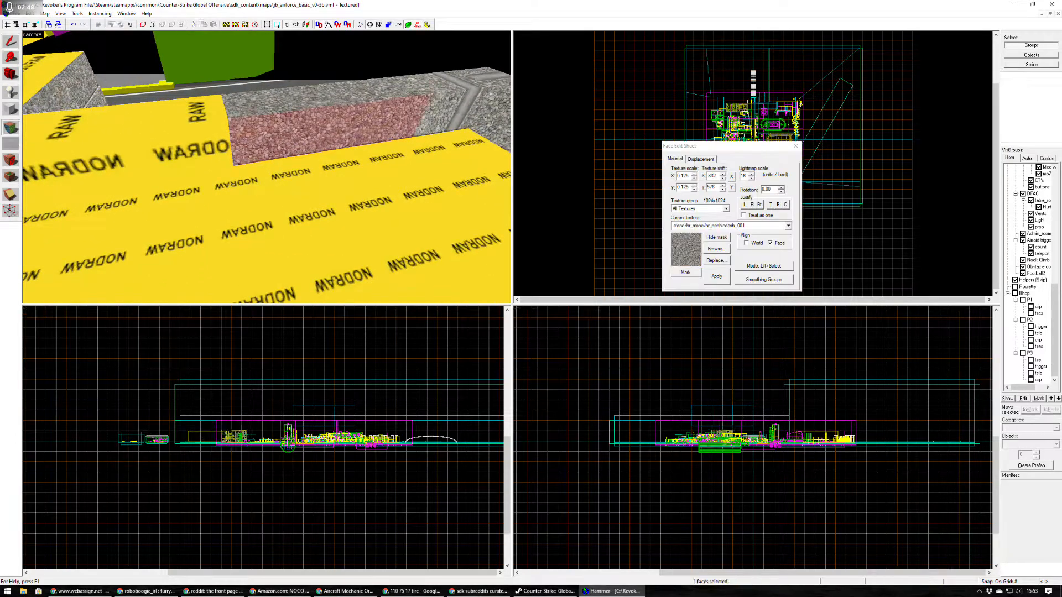
pyautogui.click(299, 128)
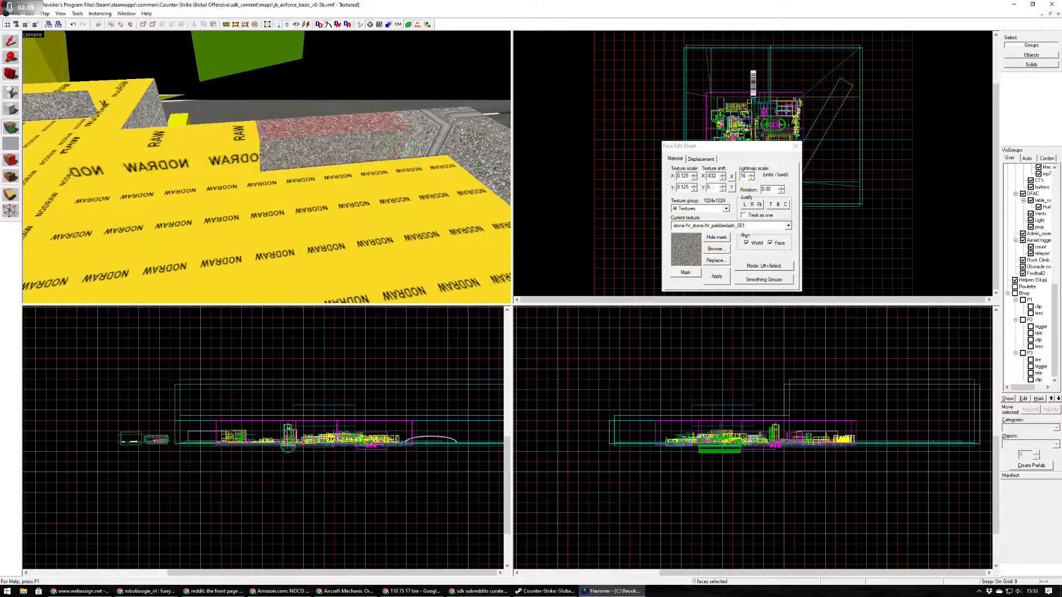
pyautogui.click(309, 150)
pyautogui.click(227, 134)
pyautogui.click(301, 152)
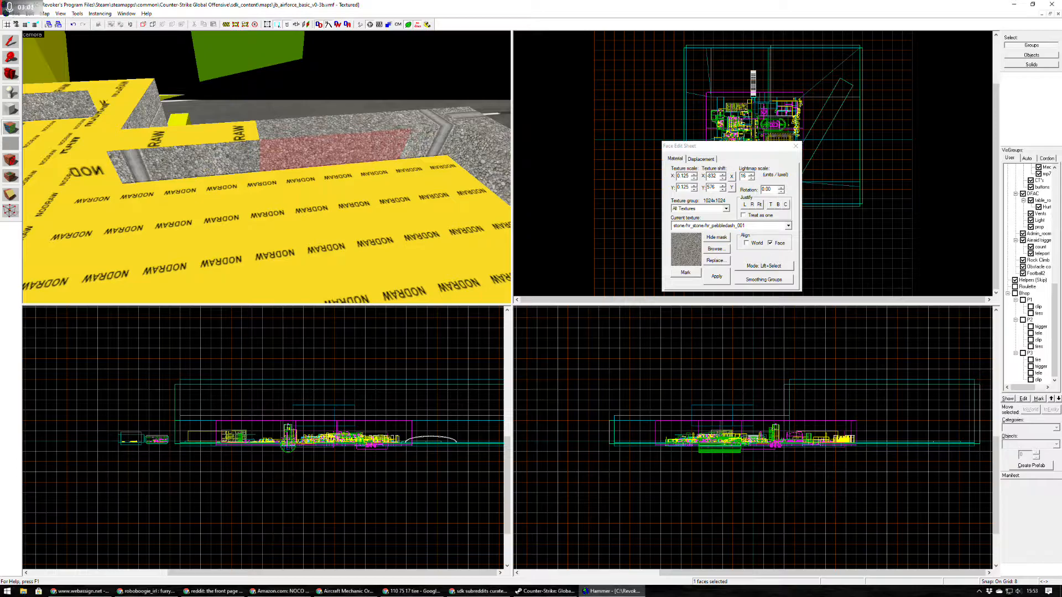
pyautogui.hotkey('shift', 's')
# Leave the face editing and set the 3D views' back clipping plane to 8100 and both the model and detail render distances to 8000.
pyautogui.press('z')
pyautogui.press('s')
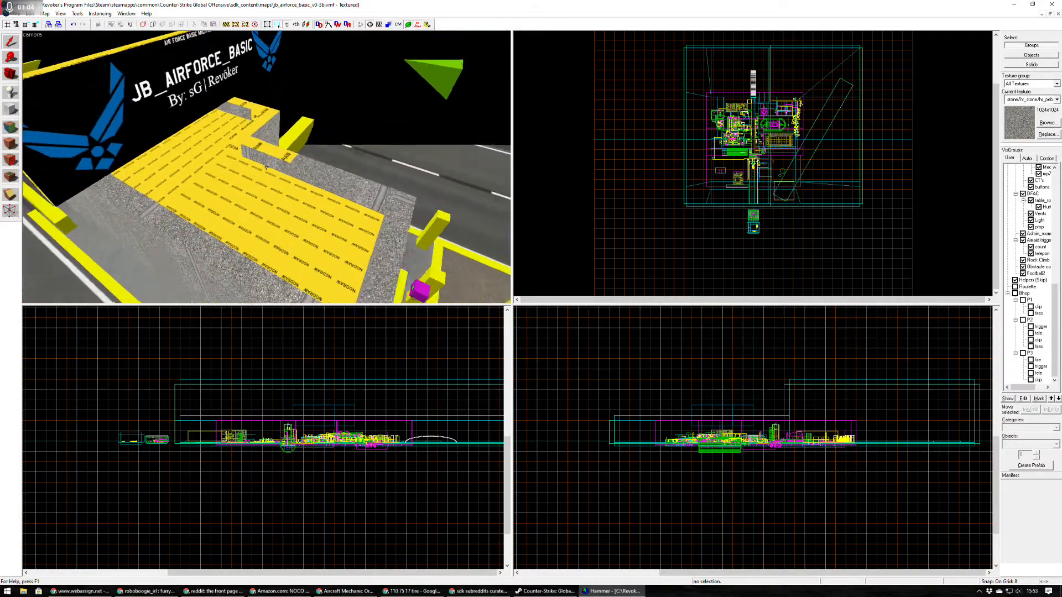
pyautogui.click(77, 13)
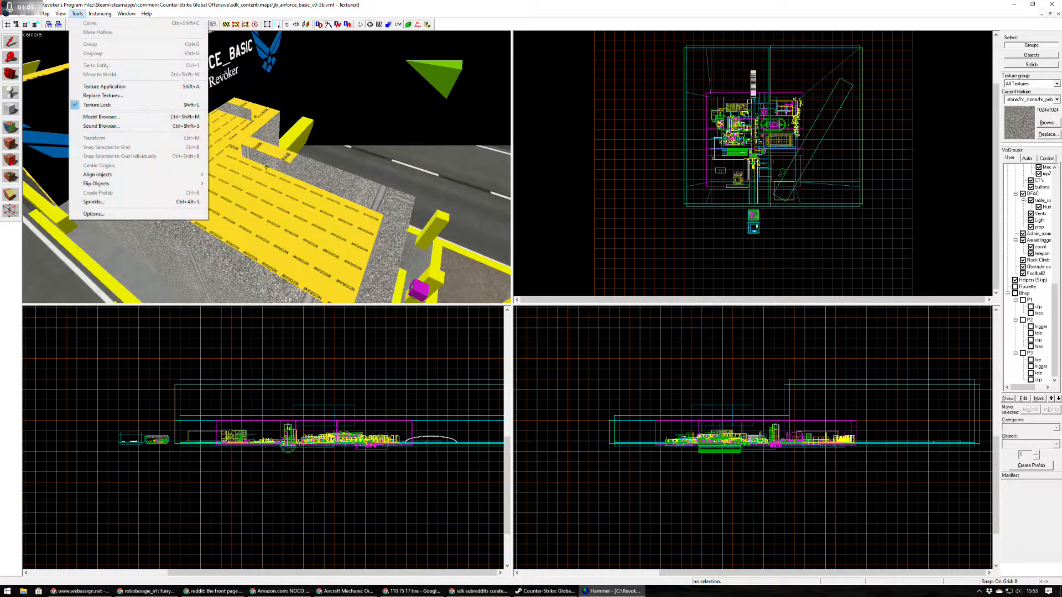
pyautogui.click(94, 214)
pyautogui.click(546, 196)
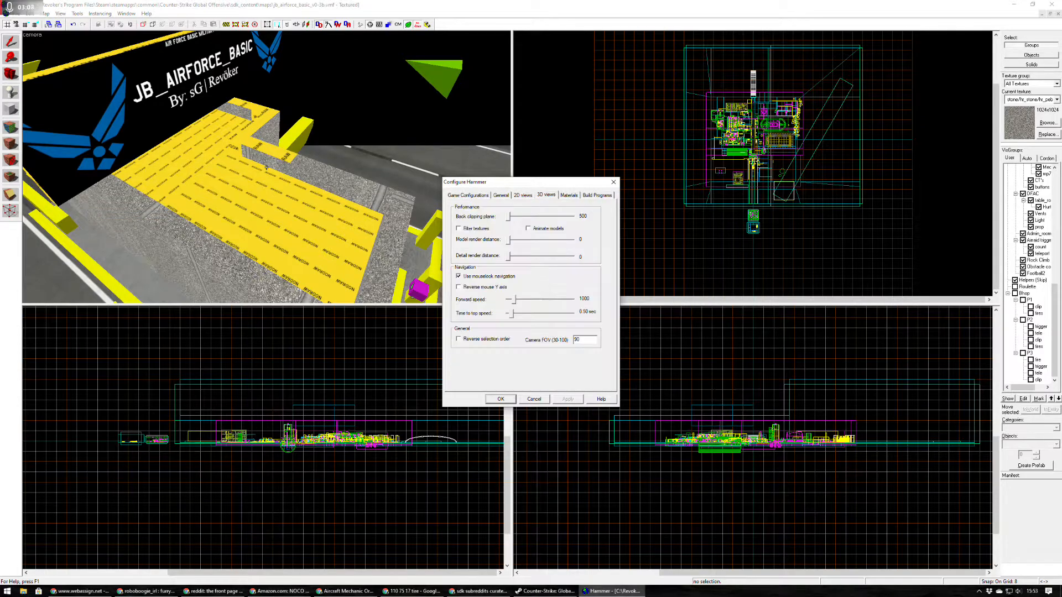
pyautogui.moveTo(510, 239); pyautogui.dragTo(560, 256)
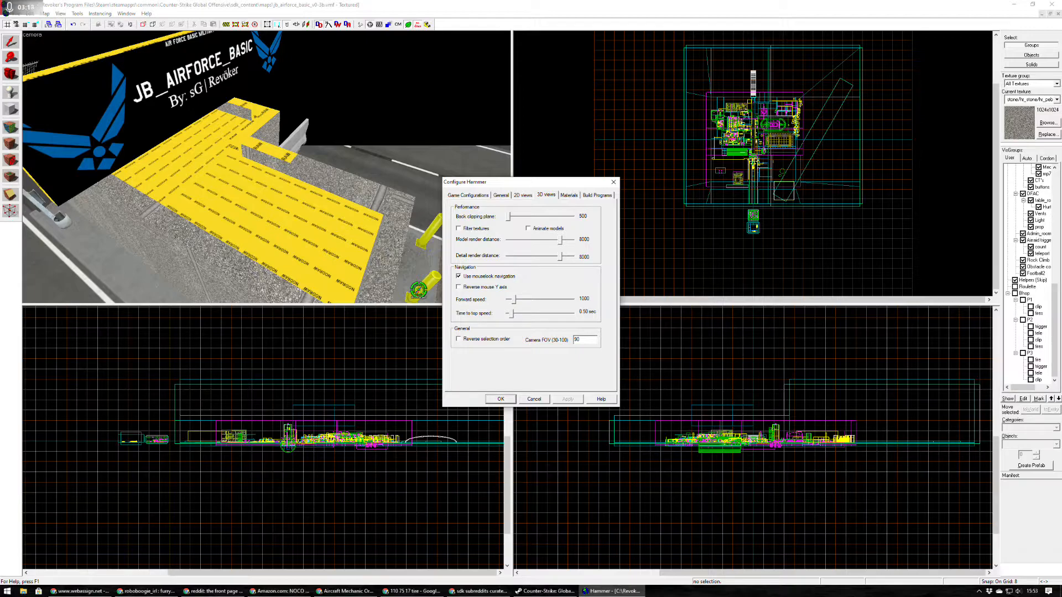
pyautogui.moveTo(509, 216); pyautogui.dragTo(560, 216)
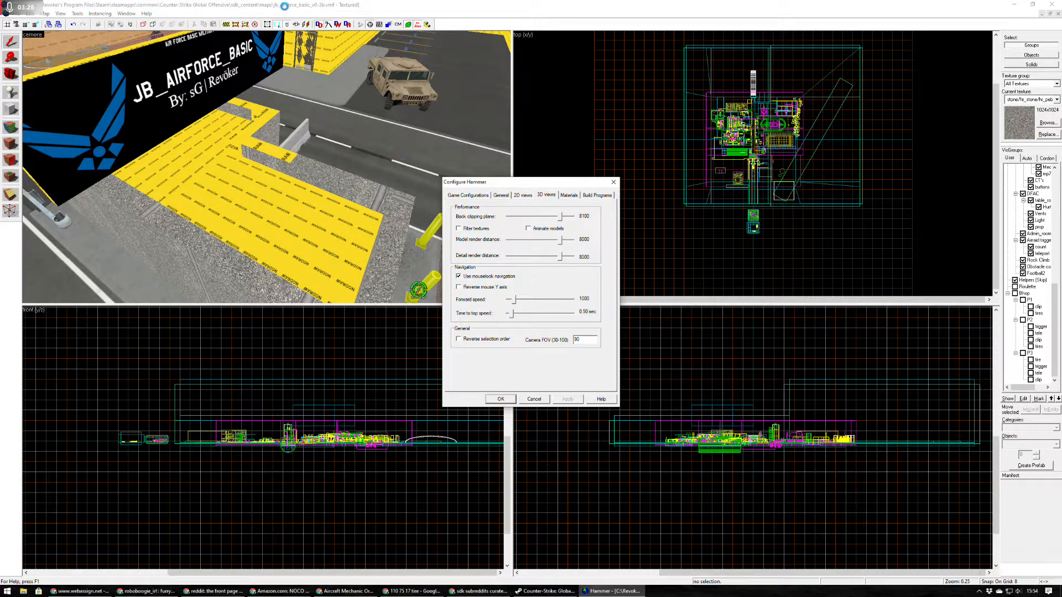
# Go to the barracks building and select the long wall beneath its shuttered area-portal windows.
pyautogui.press('z')
pyautogui.press('w')
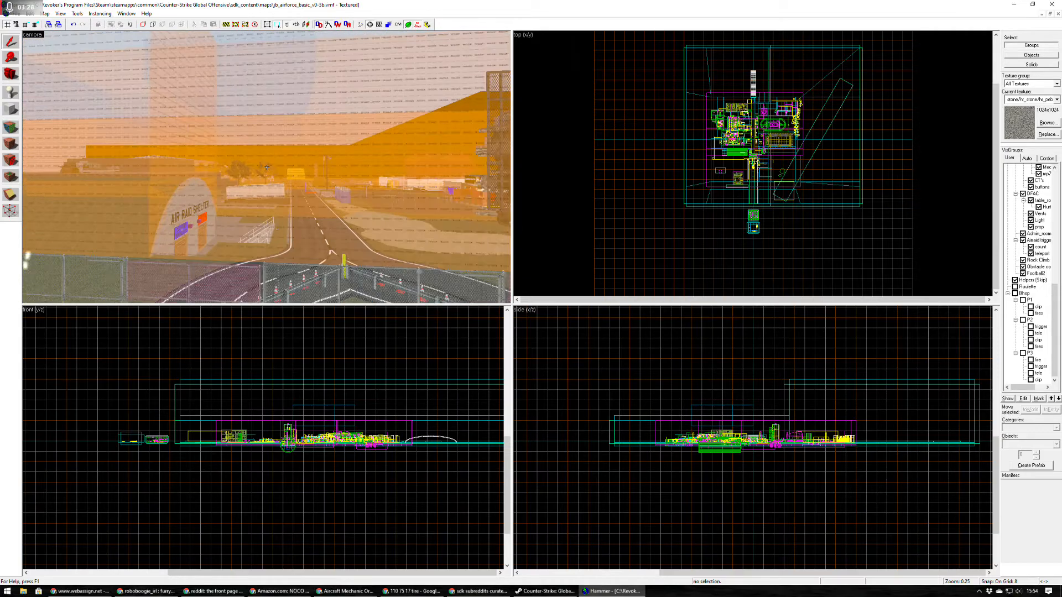
pyautogui.press('w')
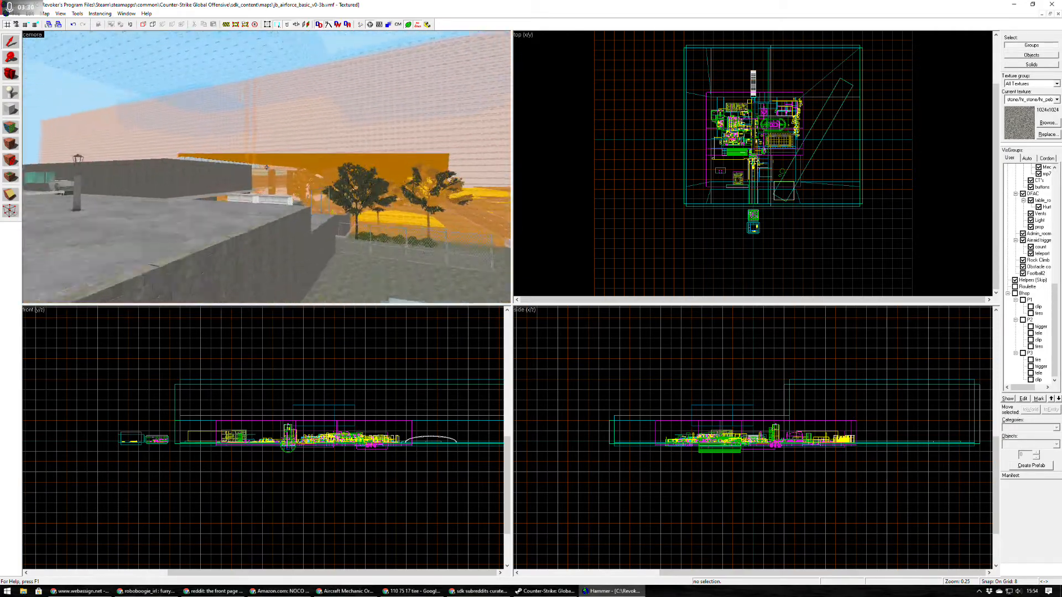
pyautogui.press('w')
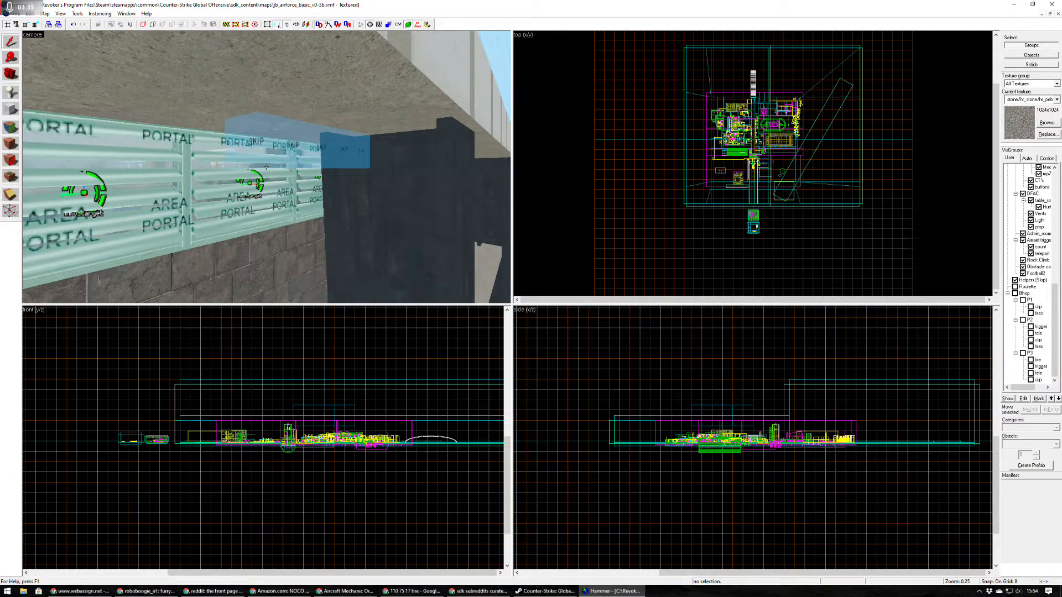
pyautogui.click(266, 167)
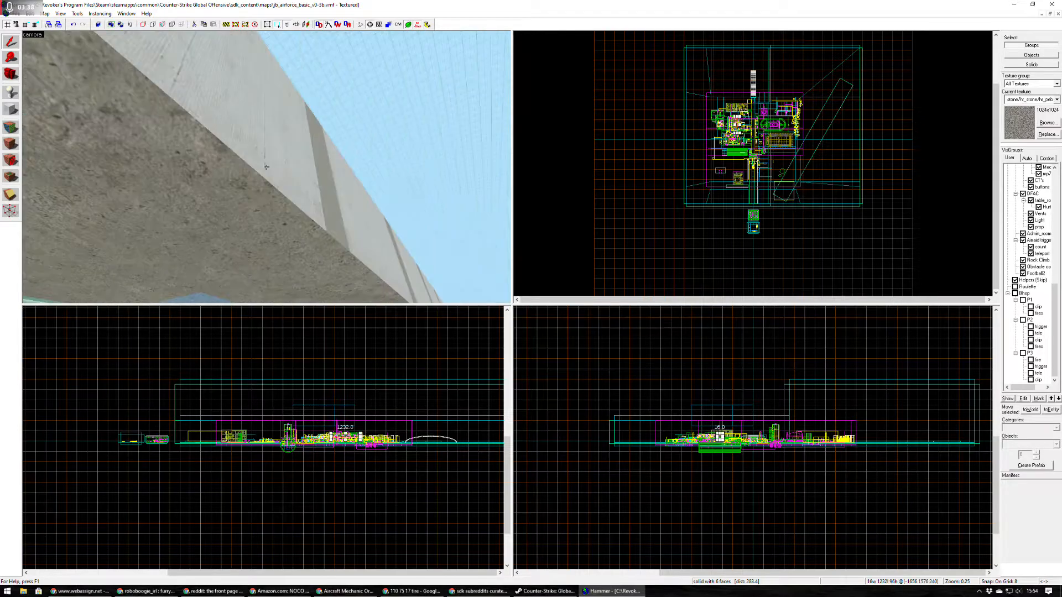
pyautogui.press('w')
pyautogui.press('w')
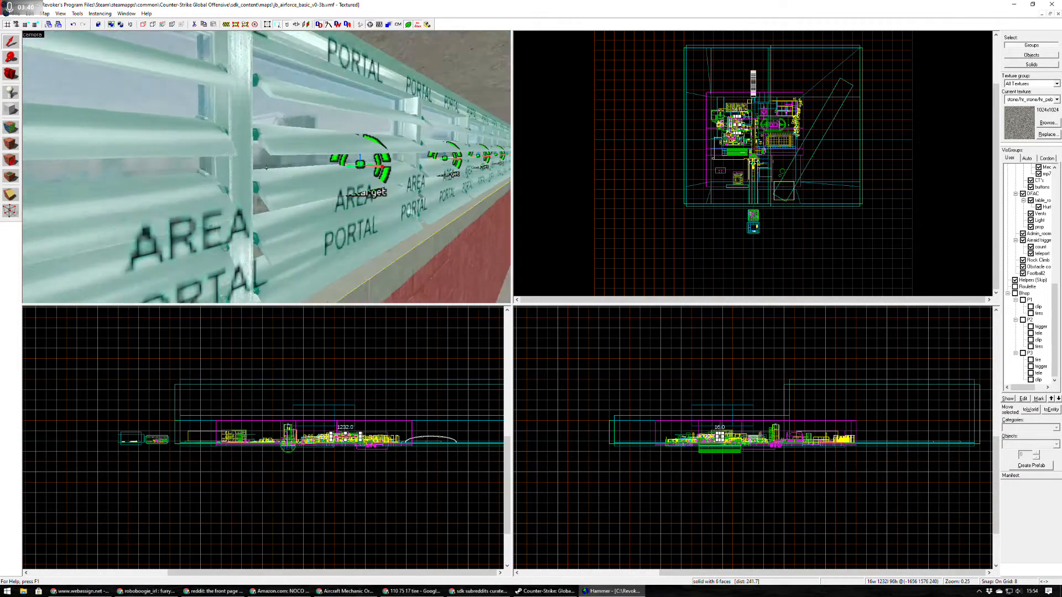
# Hide the Barracks VisGroup with all of its subgroups.
pyautogui.press('z')
pyautogui.scroll(10, 1029, 274)
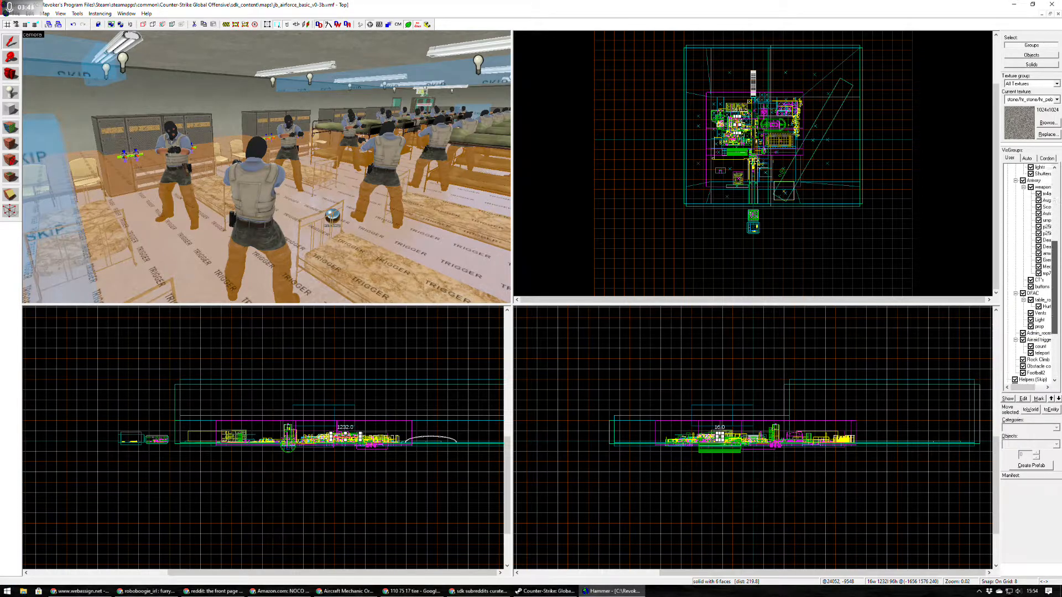
pyautogui.scroll(2, 1029, 274)
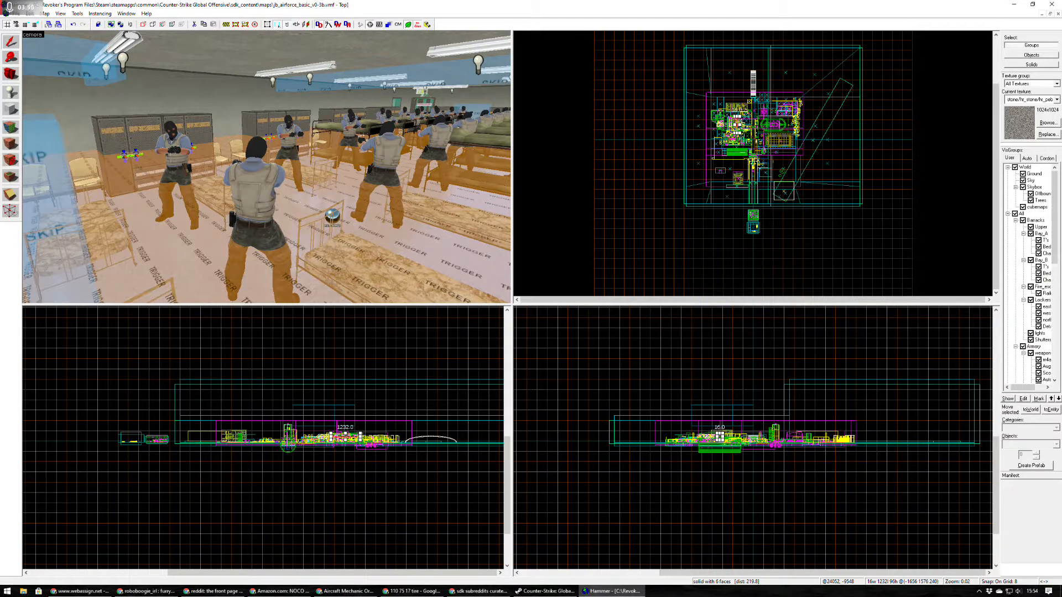
pyautogui.scroll(-1, 1028, 274)
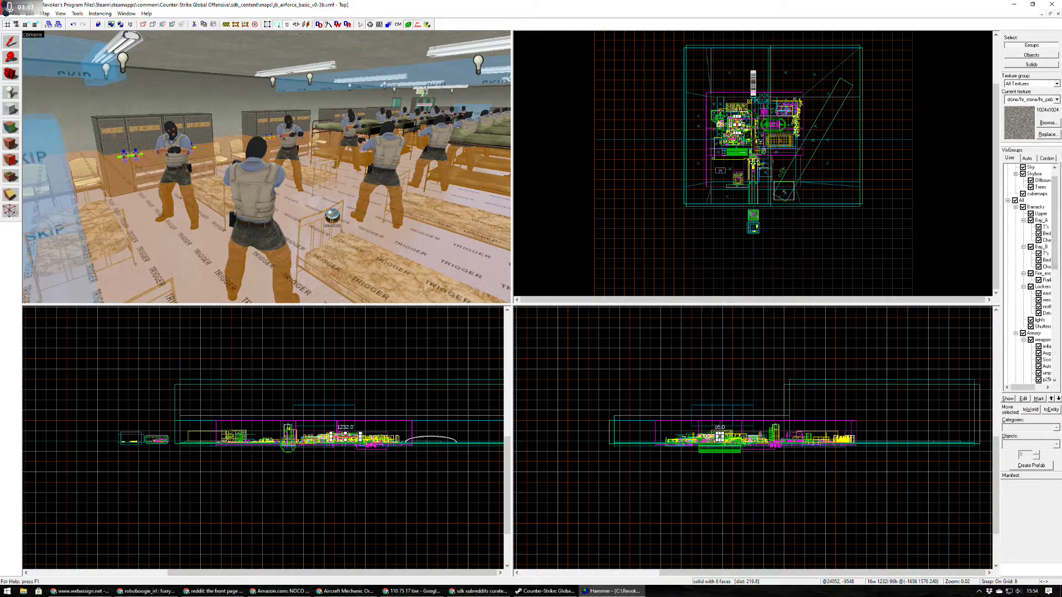
pyautogui.click(1023, 207)
pyautogui.scroll(-1, 1029, 274)
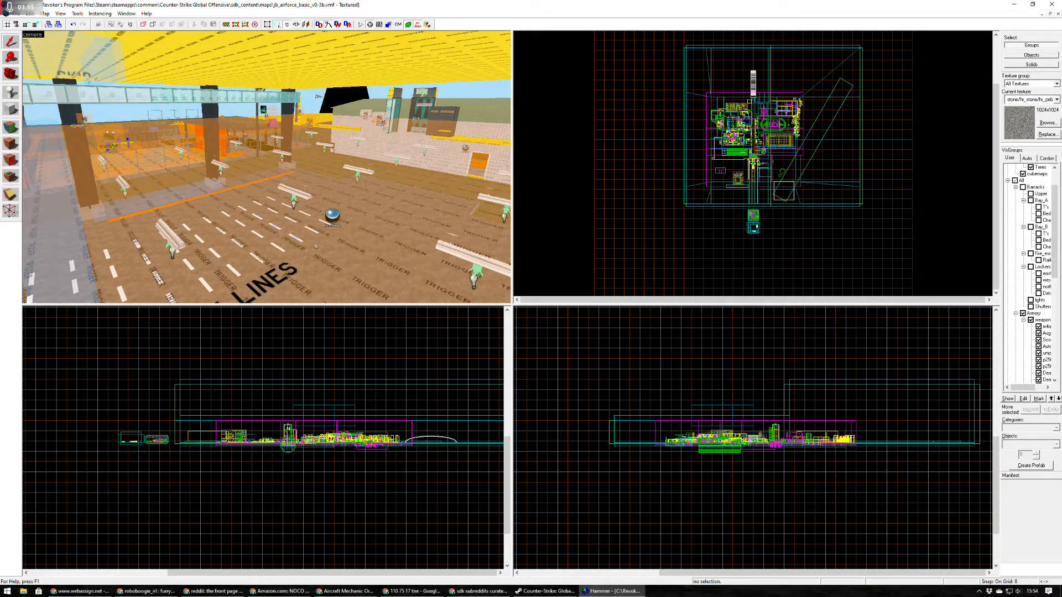
# Examine the barracks area with its formation-lines floor, pillars and roof from inside and outside.
pyautogui.press('w')
pyautogui.press('s')
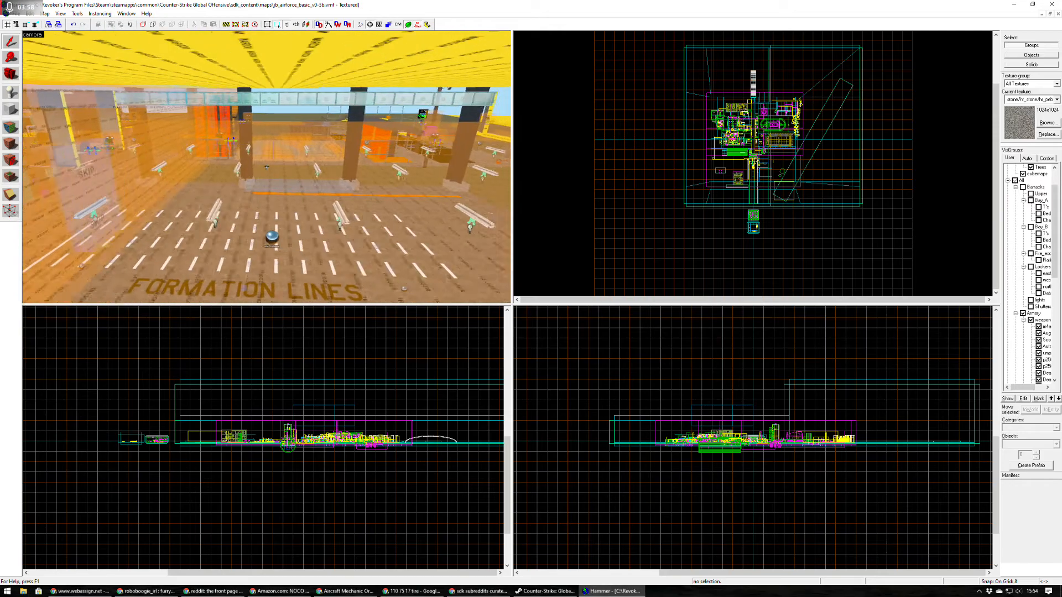
pyautogui.press('s')
pyautogui.press('w')
pyautogui.press('d')
pyautogui.press('d')
pyautogui.press('s')
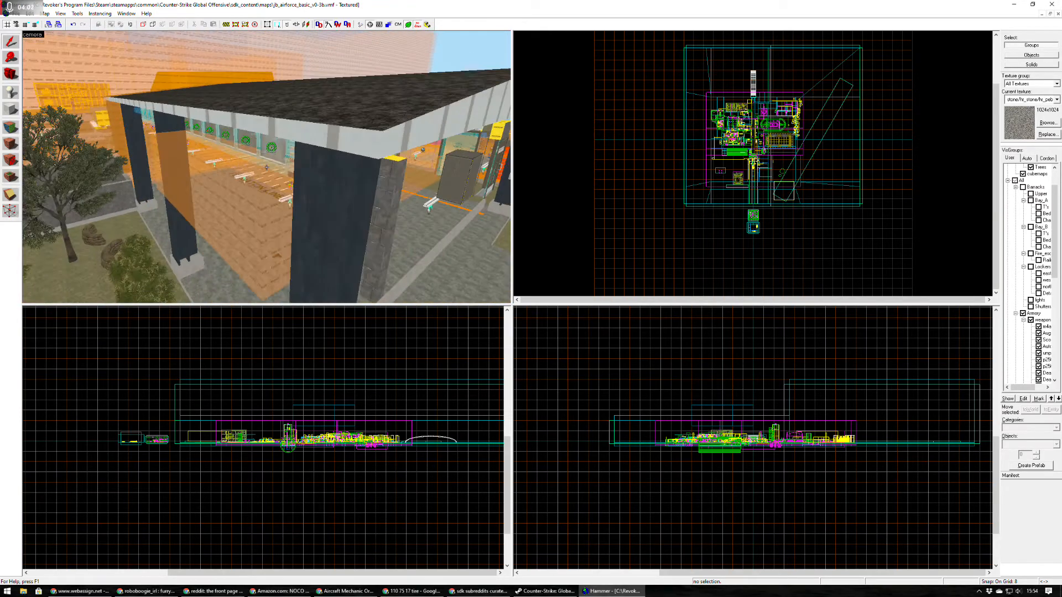
pyautogui.press('s')
pyautogui.press('z')
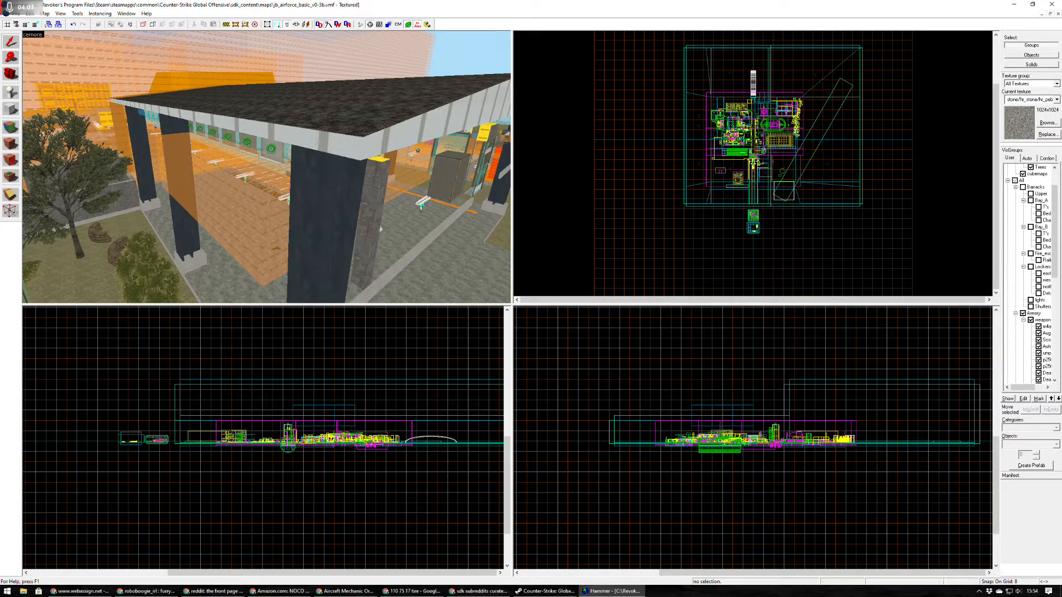
# Return along the main road to the JB_AIRFORCE_BASIC sign building and examine its roof and walls from several sides.
pyautogui.press('z')
pyautogui.press('w')
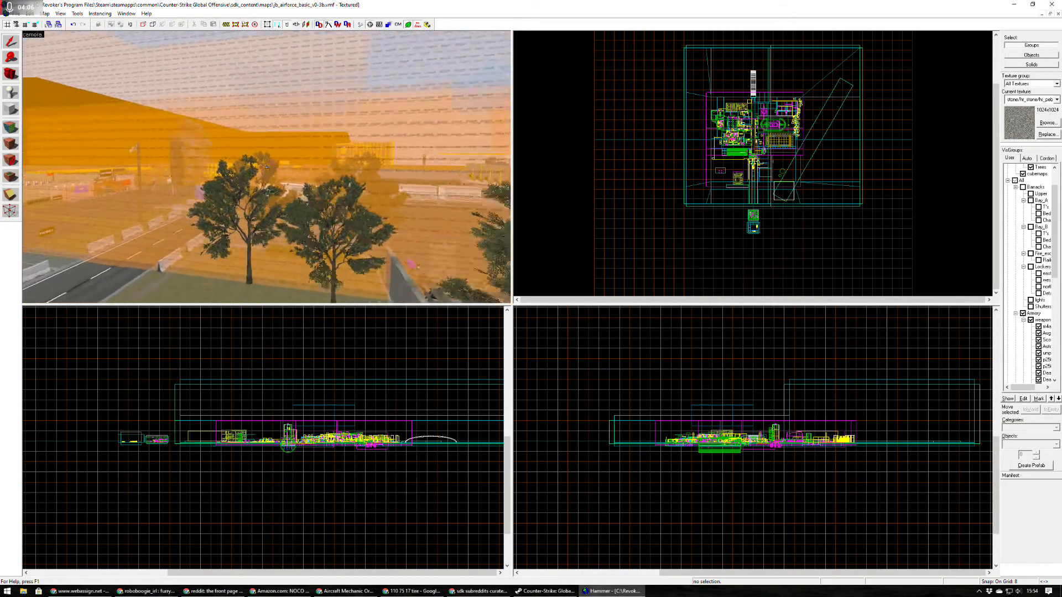
pyautogui.press('w')
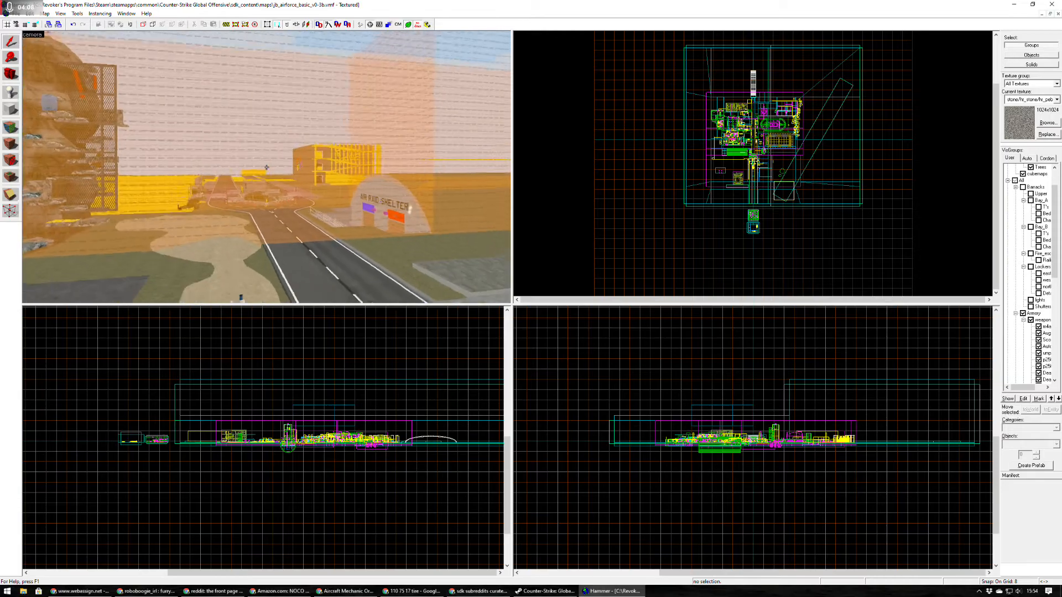
pyautogui.press('w')
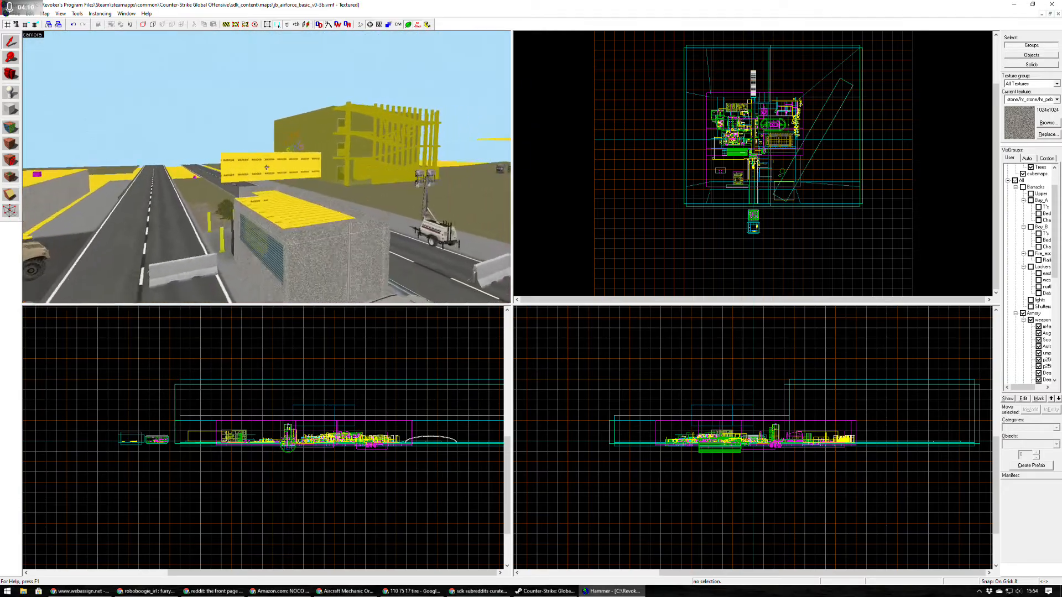
pyautogui.press('s')
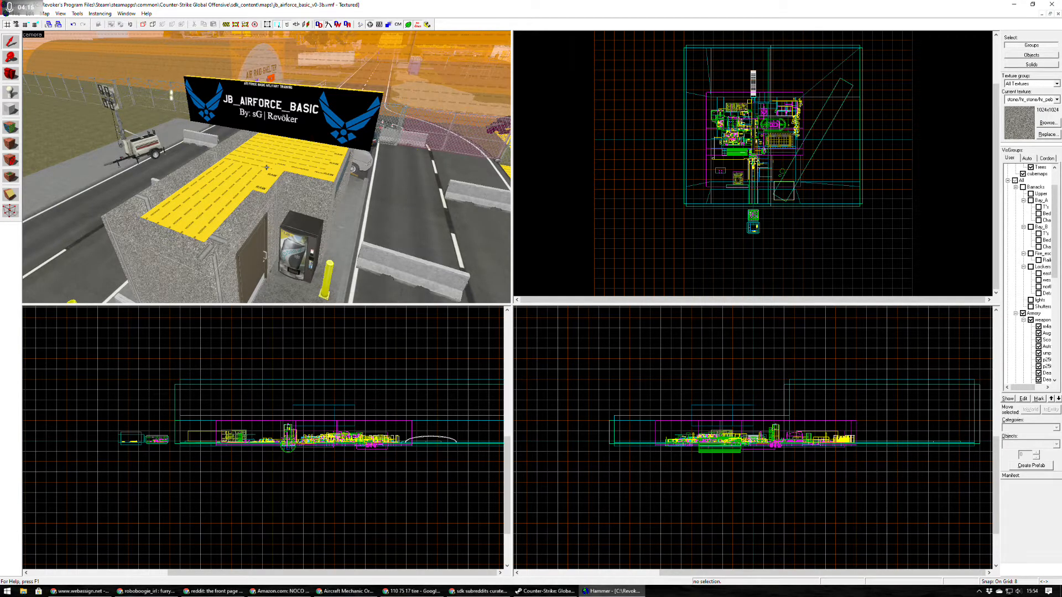
pyautogui.press('d')
pyautogui.press('s')
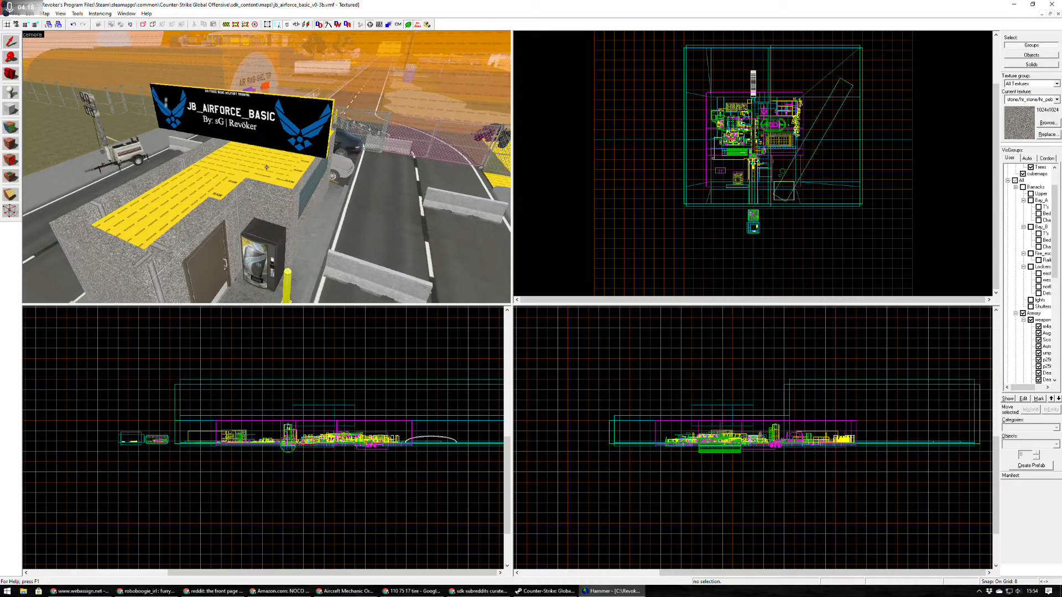
pyautogui.press('d')
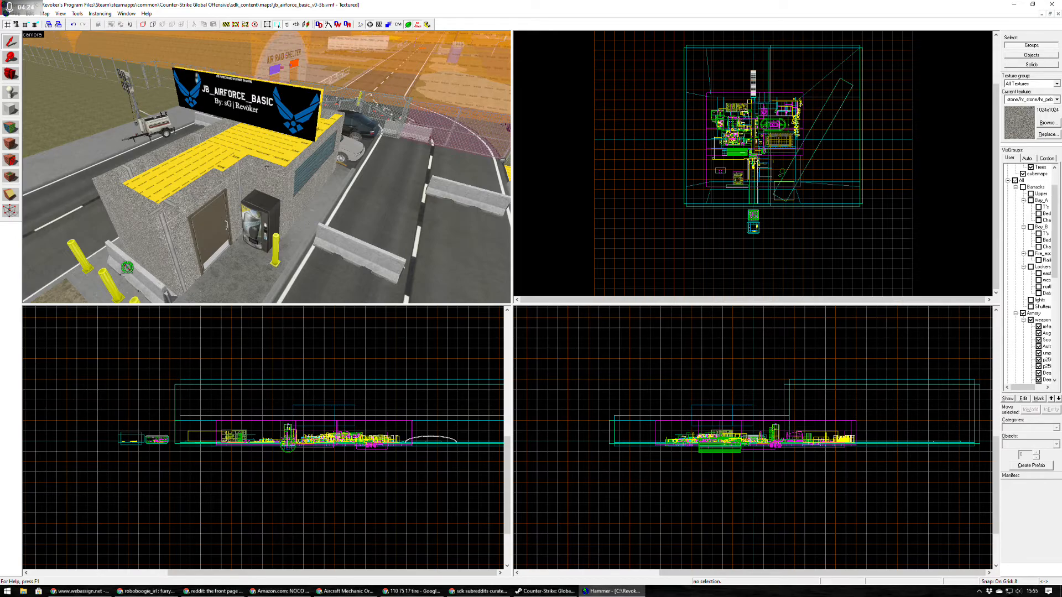
pyautogui.press('d')
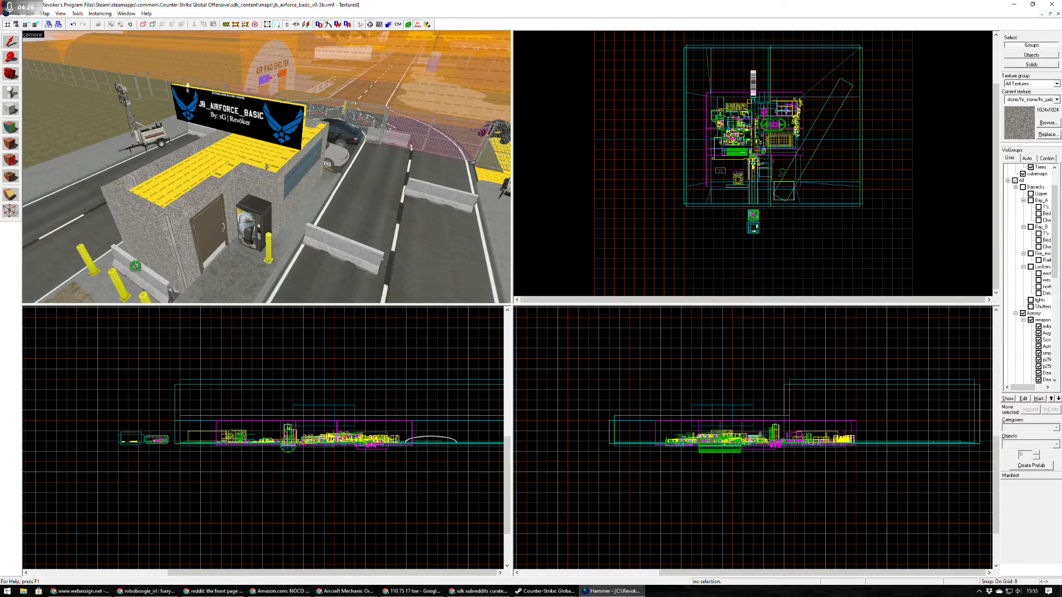